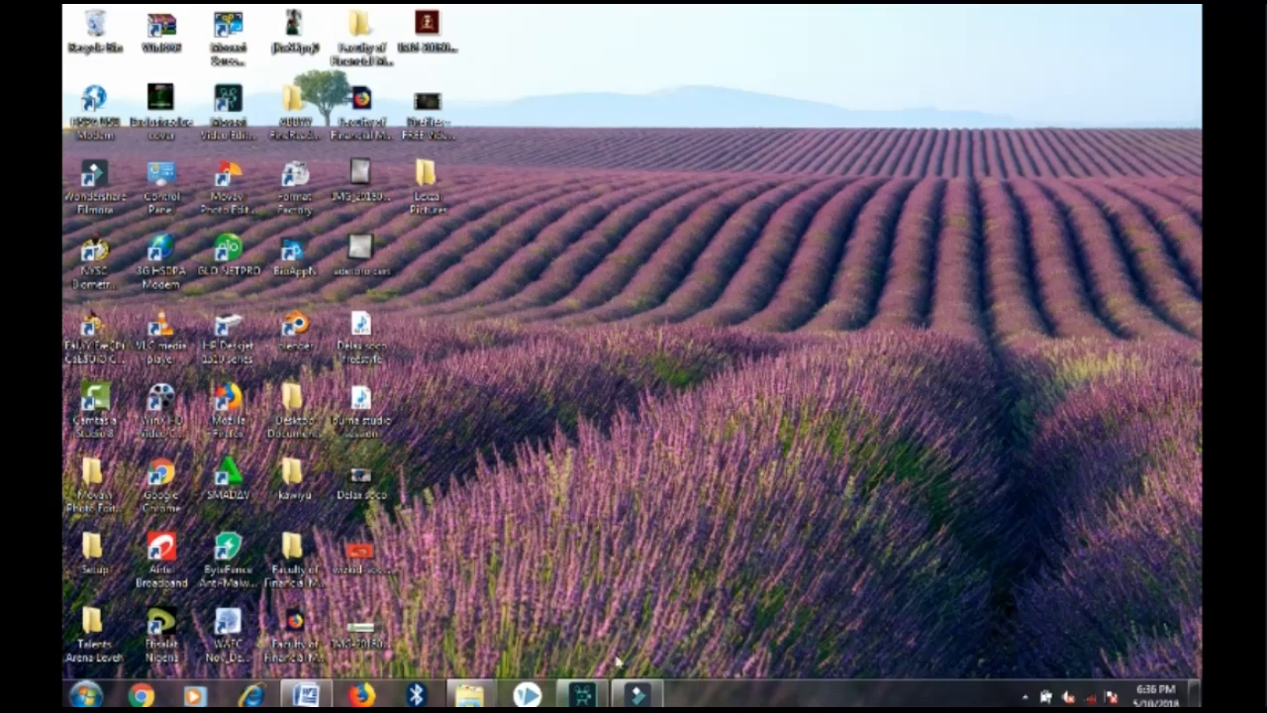
Restore the Movavi Video Editor window from the taskbar, showing its new empty project
left_click(581, 695)
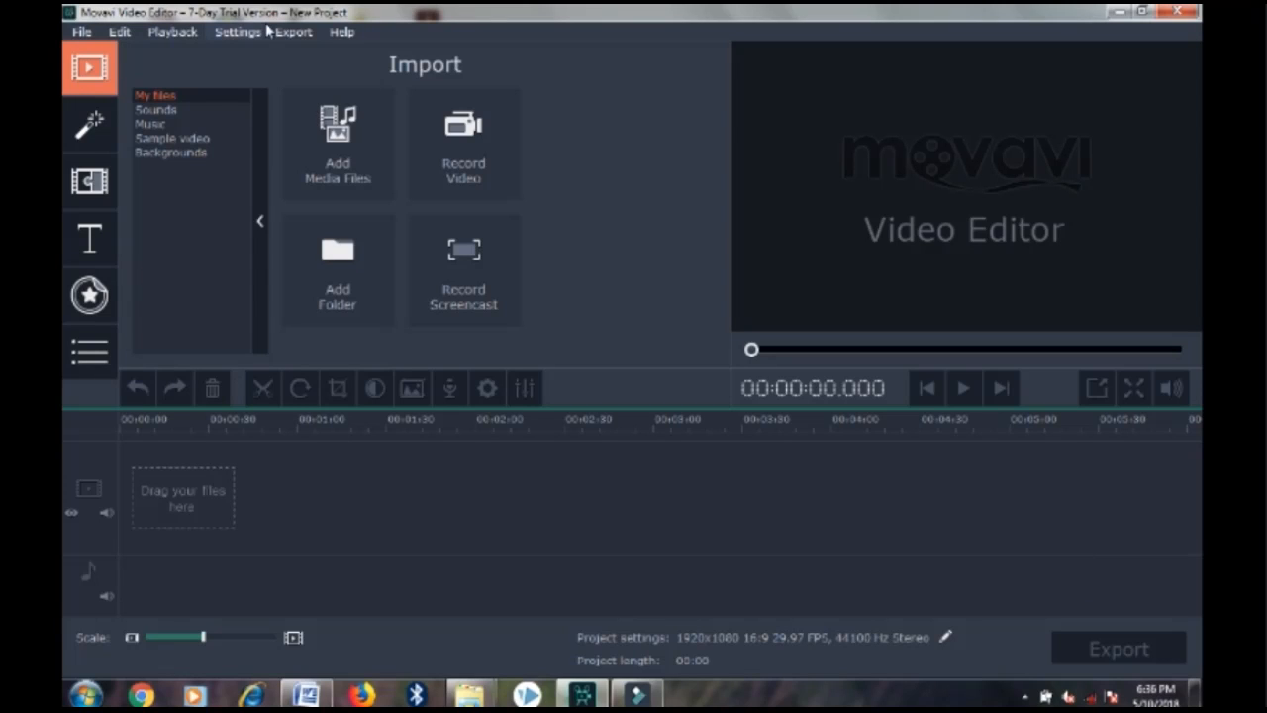
Import all seven Lexzai Pictures portraits onto the timeline and play the 00:28 project
left_click(342, 164)
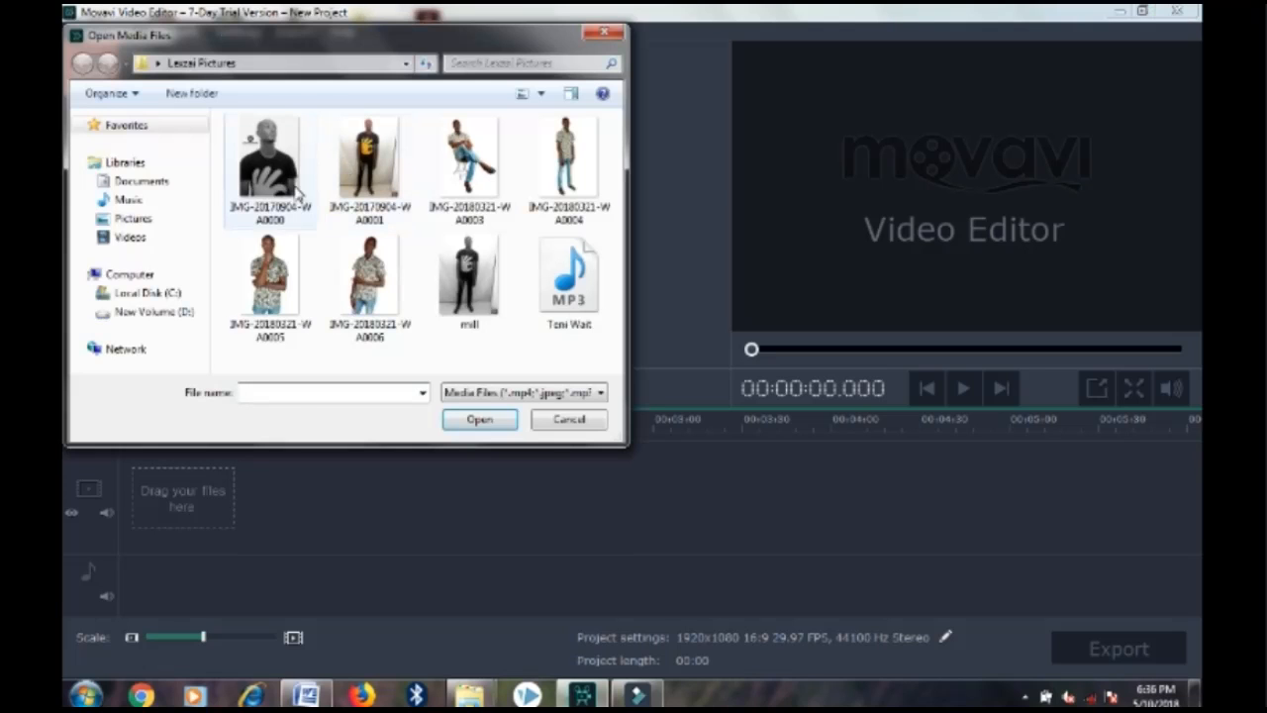
left_click(297, 193)
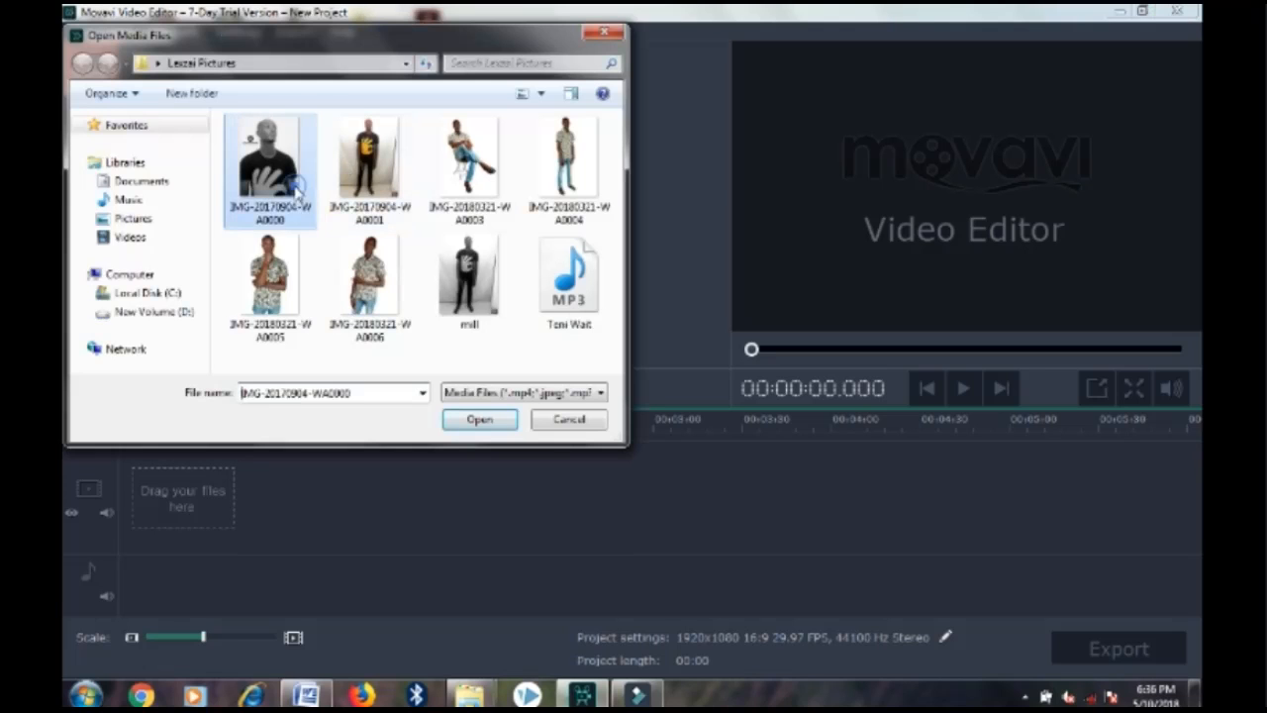
left_click(458, 292, "shift")
left_click(471, 417)
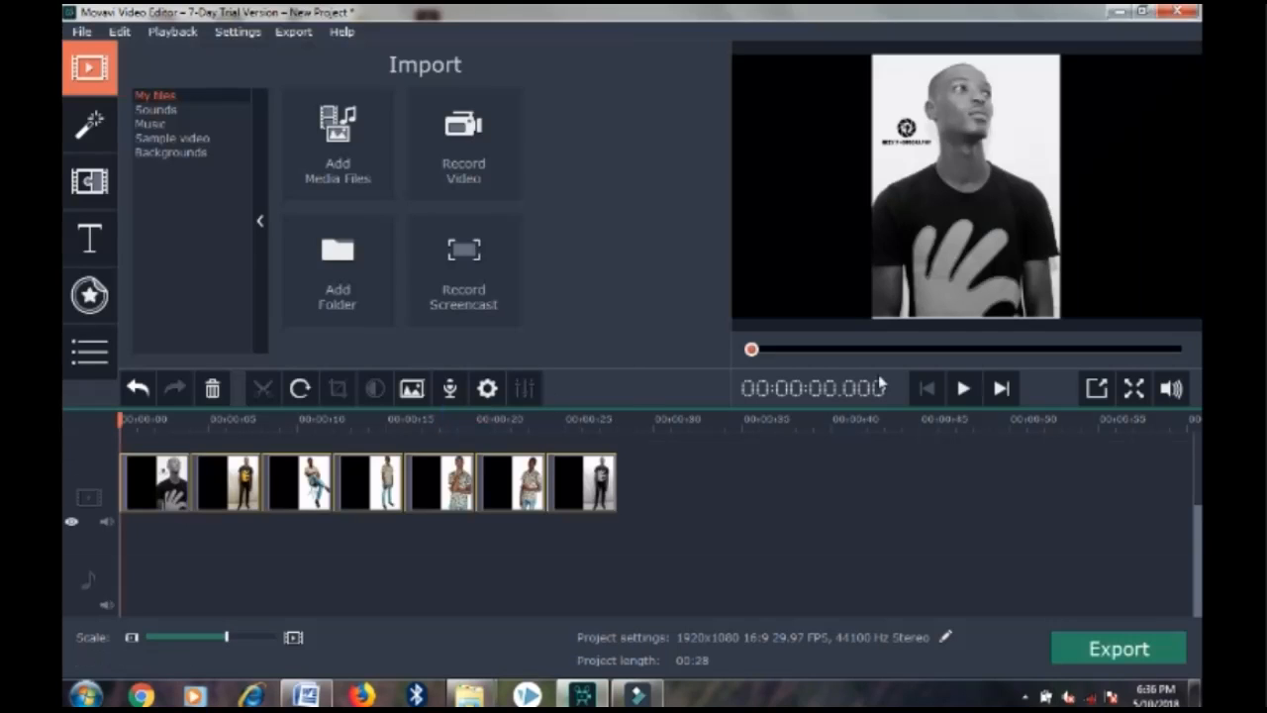
left_click(963, 389)
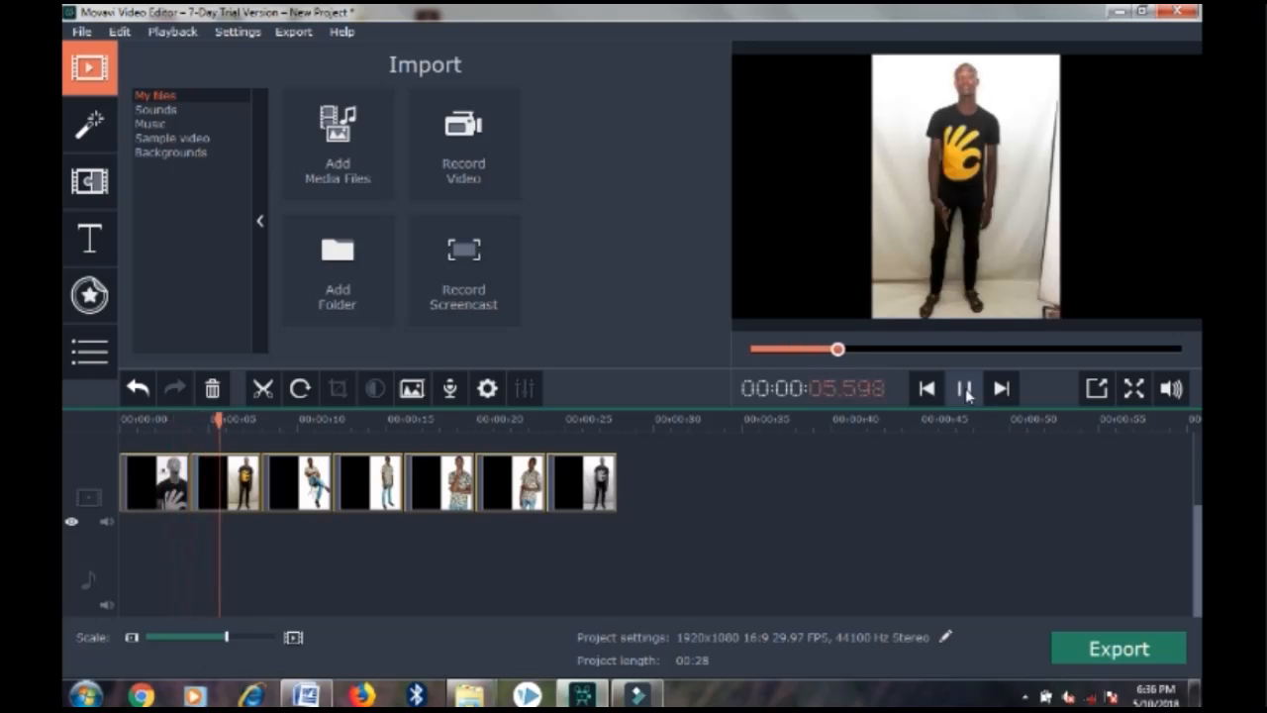
left_click(965, 389)
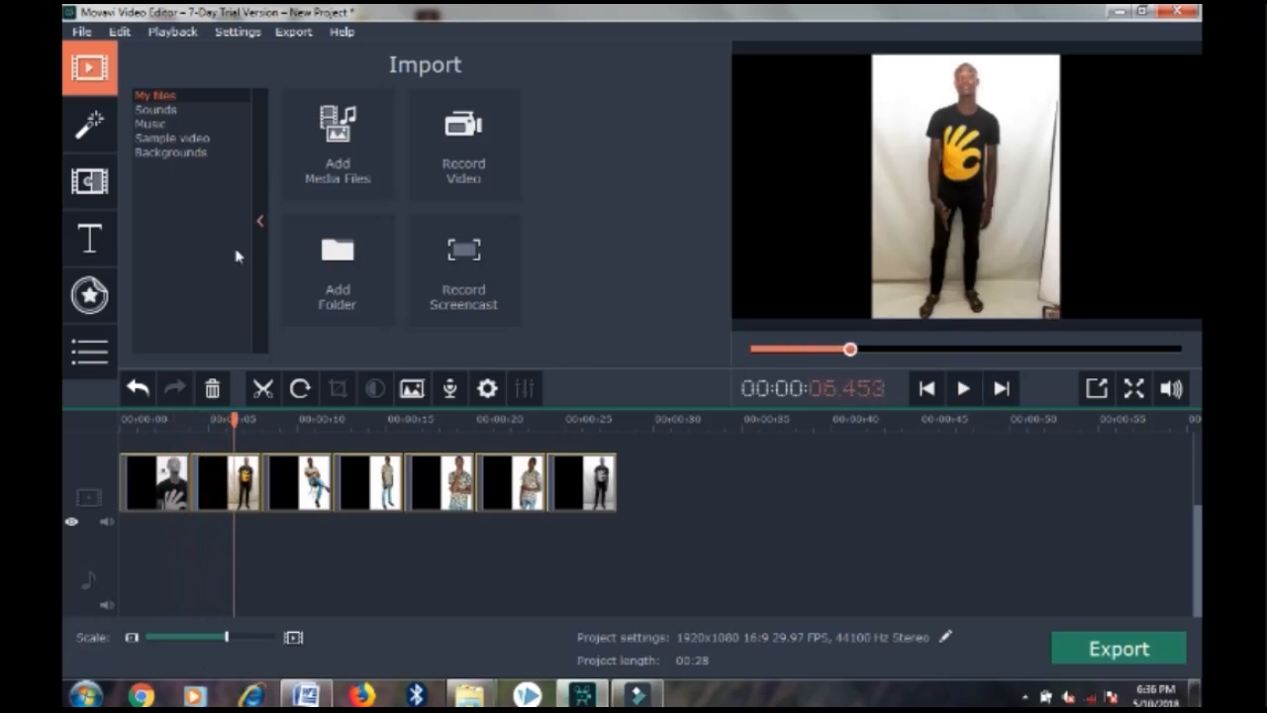
Insert Spin-out, Spin-in and Scale out transitions between the first photos
left_click(95, 191)
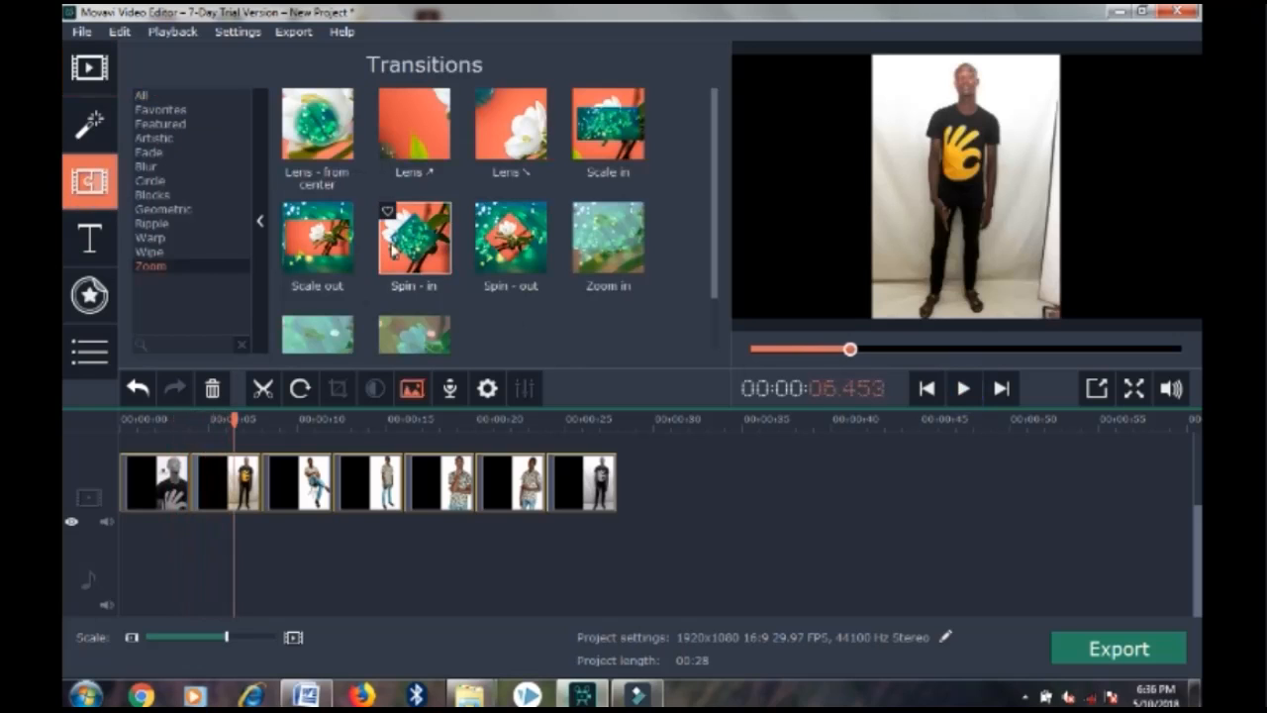
left_click_drag(517, 245, 188, 475)
left_click_drag(401, 270, 262, 475)
left_click_drag(297, 226, 331, 226)
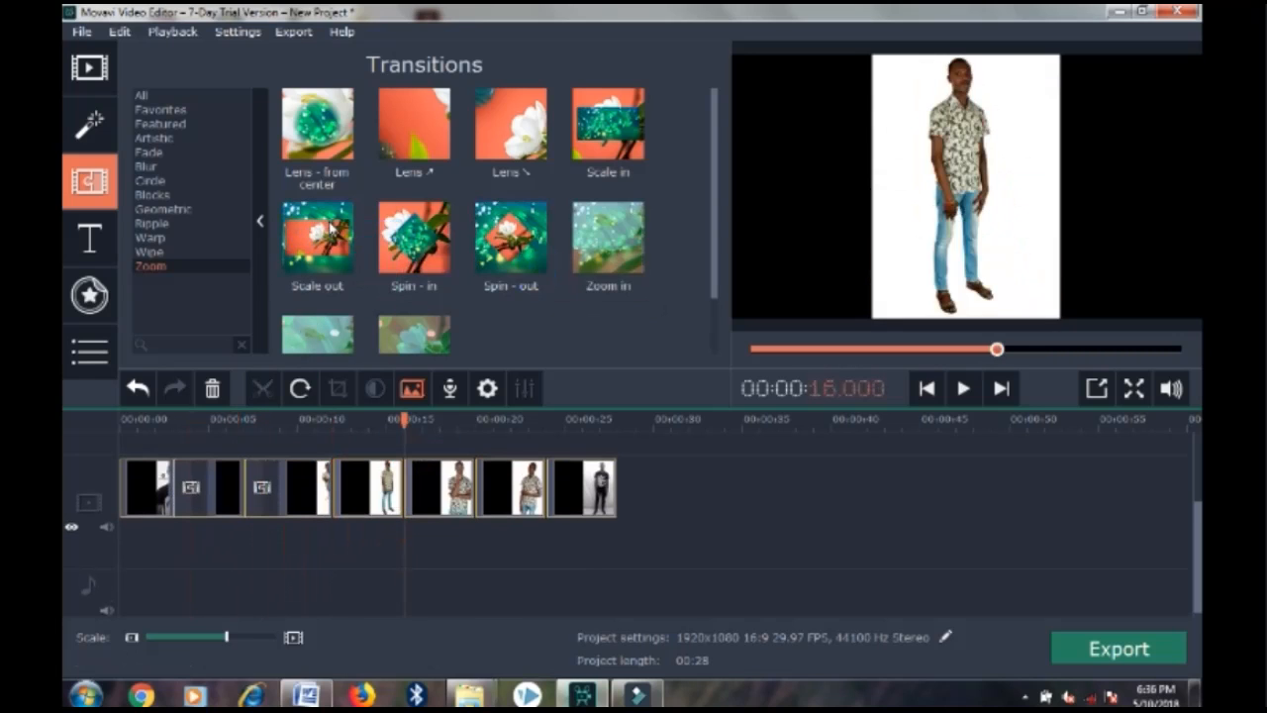
Add Disintegrate, Matrix - small blocks, Radial CW and a final transition, then replay from the start
left_click(155, 140)
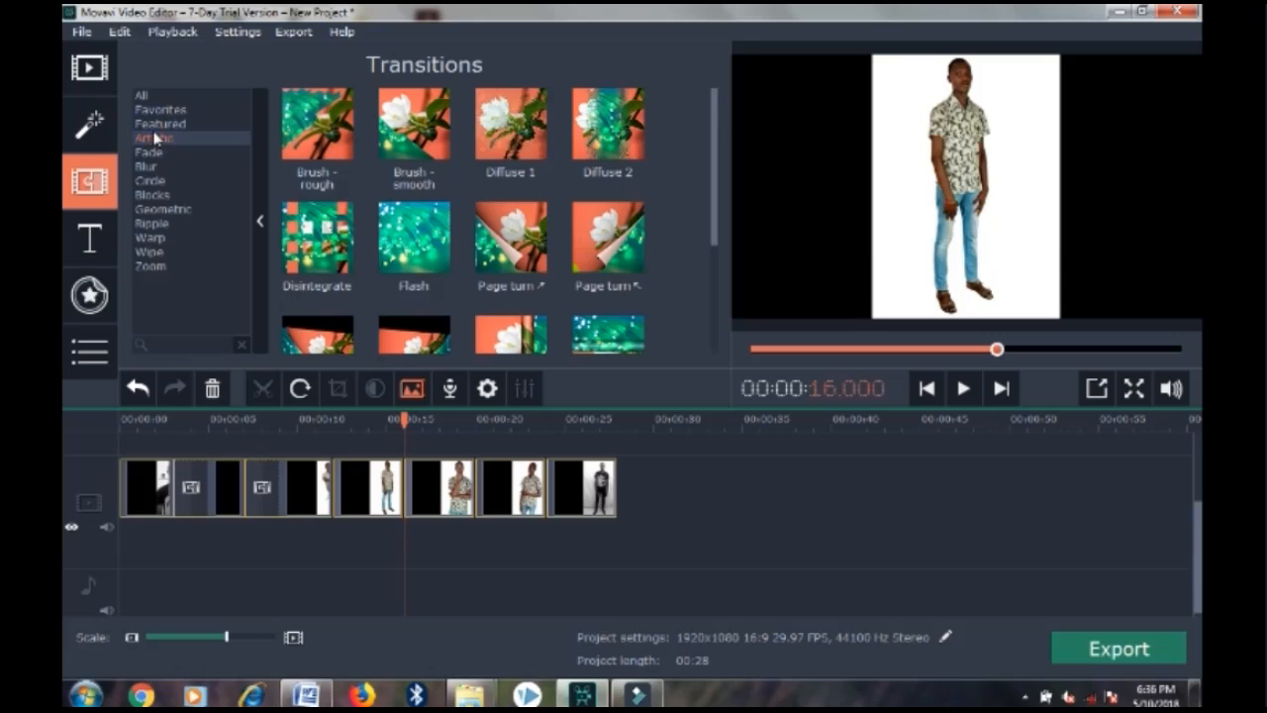
left_click(157, 125)
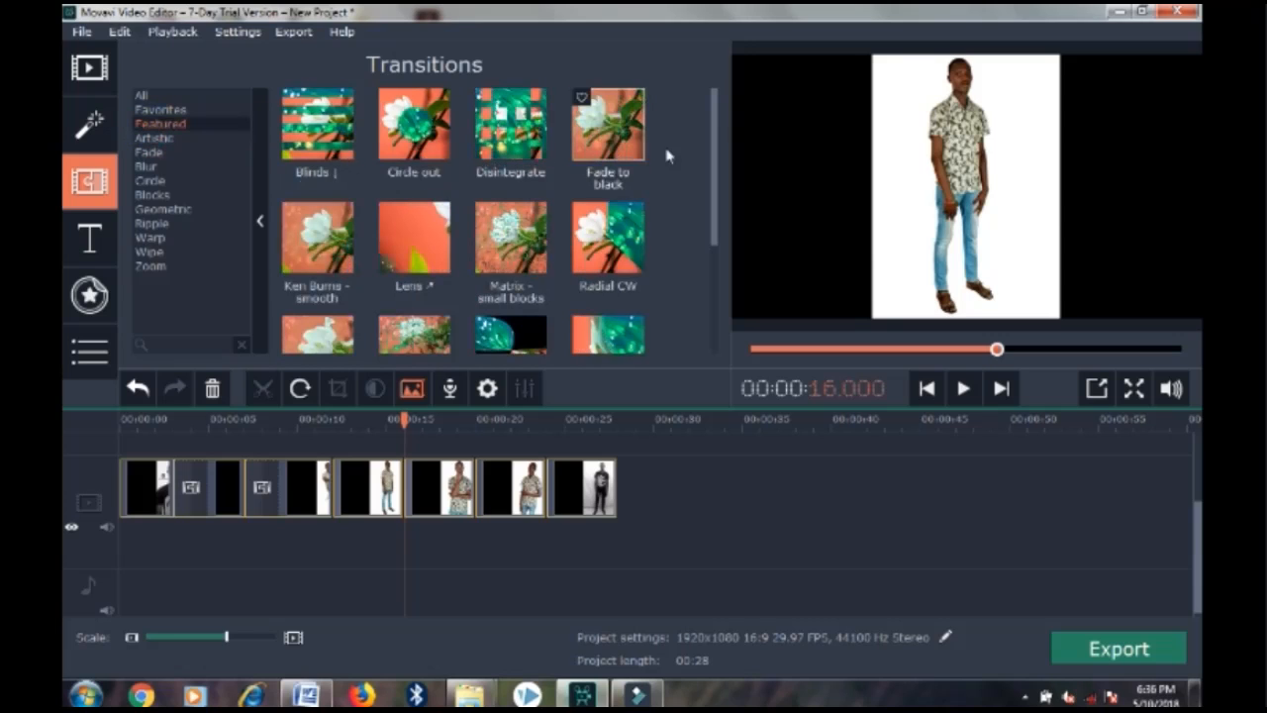
left_click_drag(535, 129, 337, 472)
left_click_drag(510, 259, 406, 487)
left_click_drag(637, 247, 477, 488)
left_click_drag(608, 335, 554, 473)
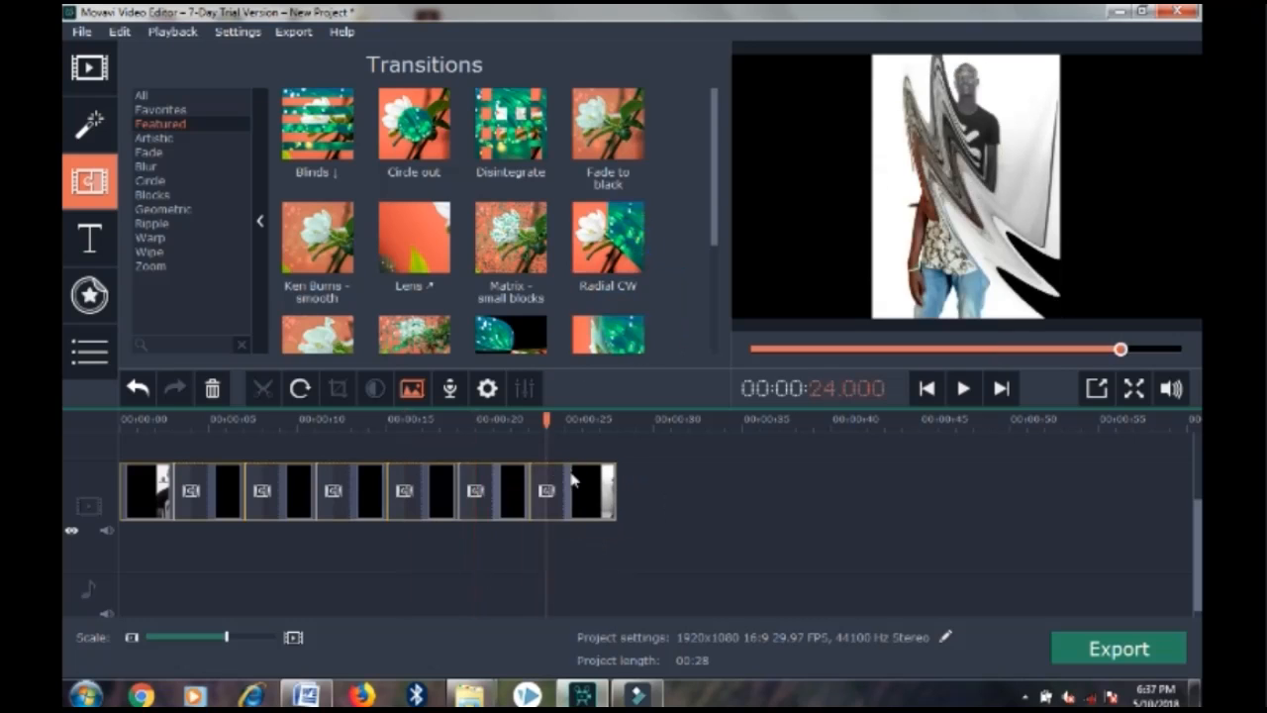
left_click_drag(548, 421, 117, 475)
left_click(963, 388)
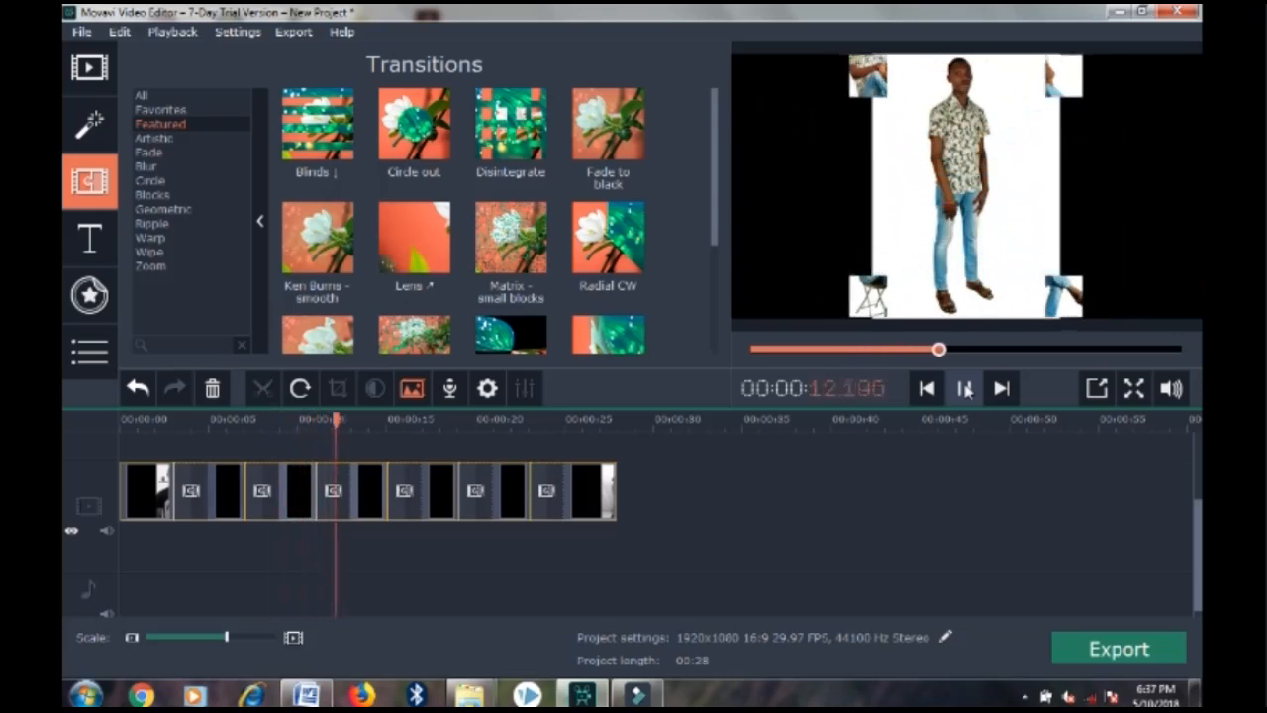
left_click(965, 389)
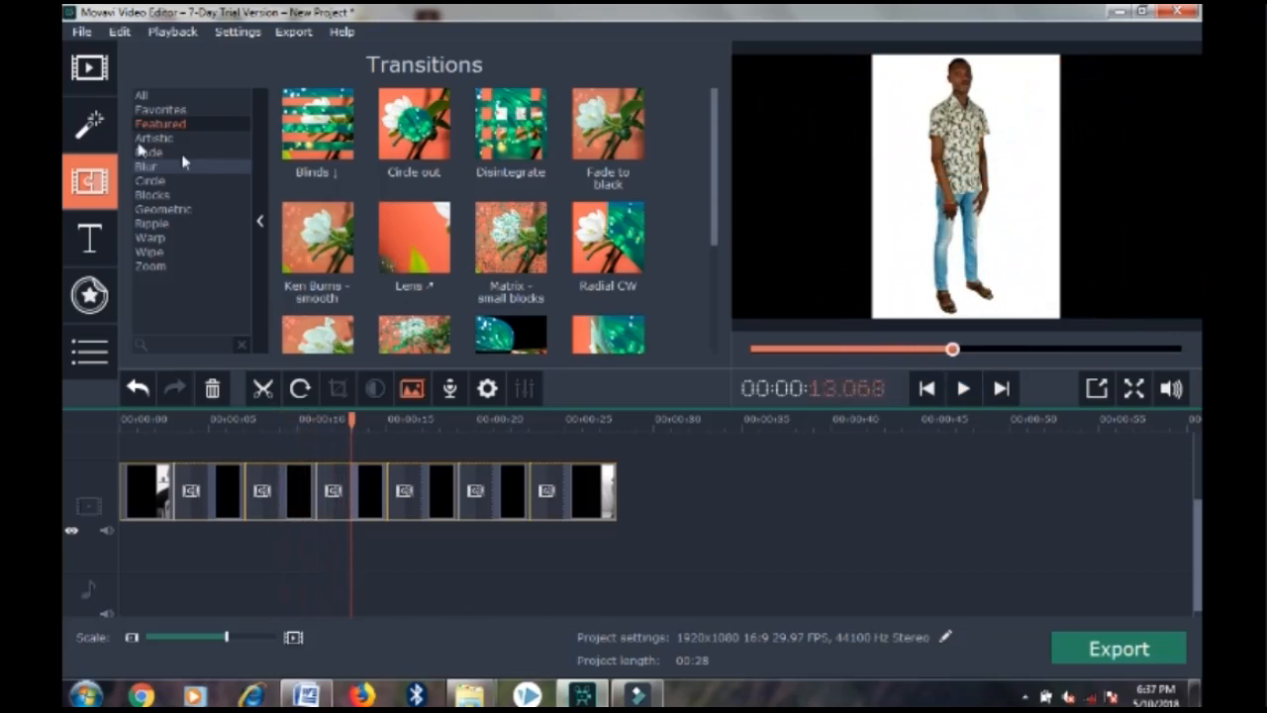
left_click(88, 256)
Place the Ribbon stars title, reading BE HAPPY, at the start of the title track
left_click(89, 181)
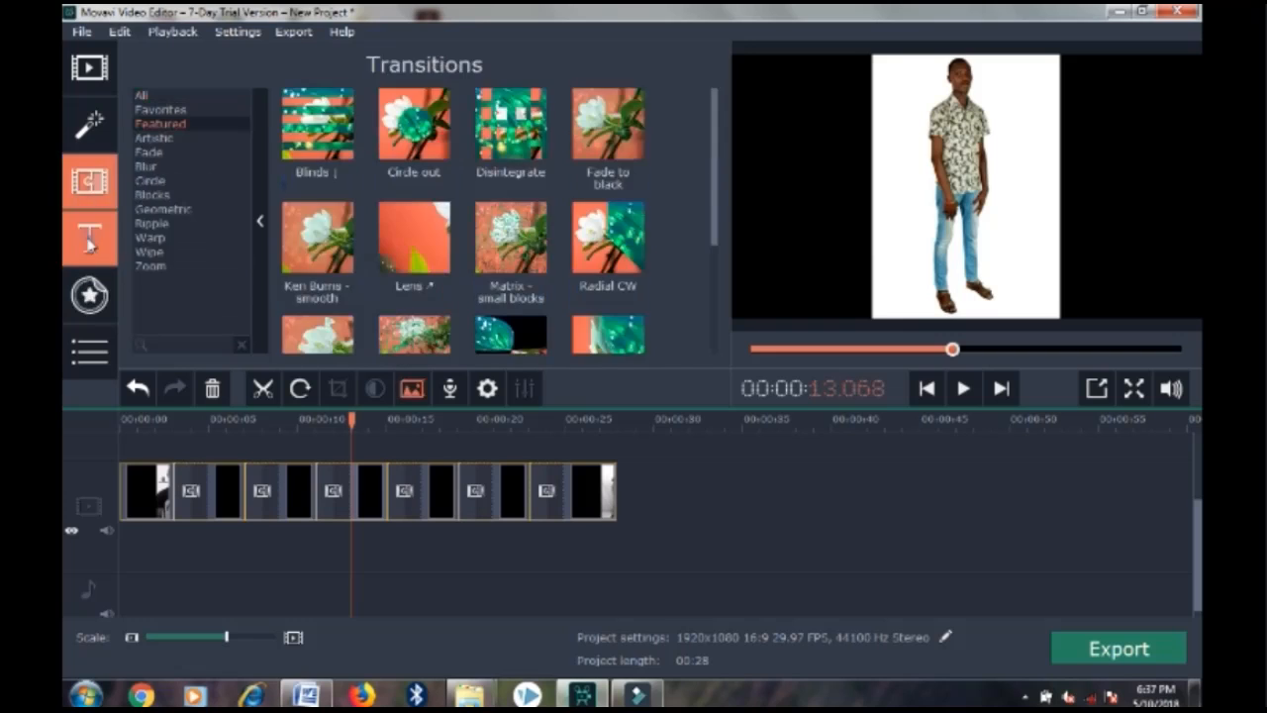
left_click(88, 243)
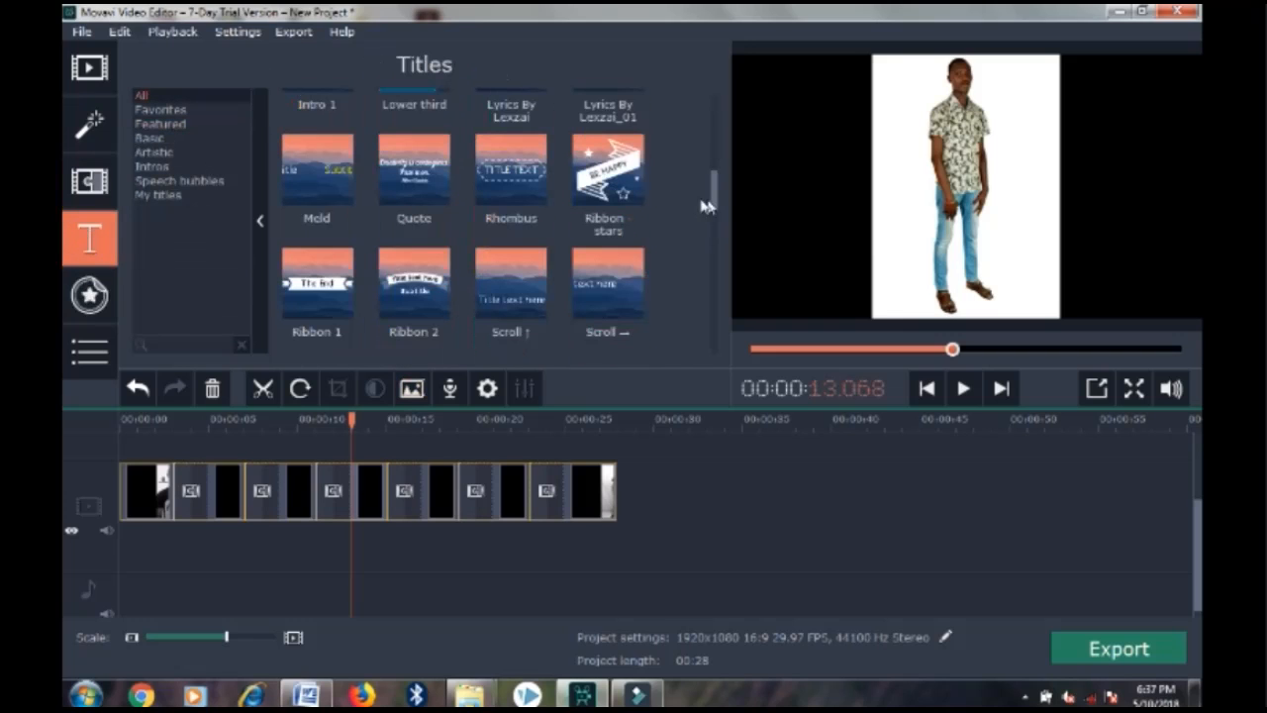
left_click(611, 170)
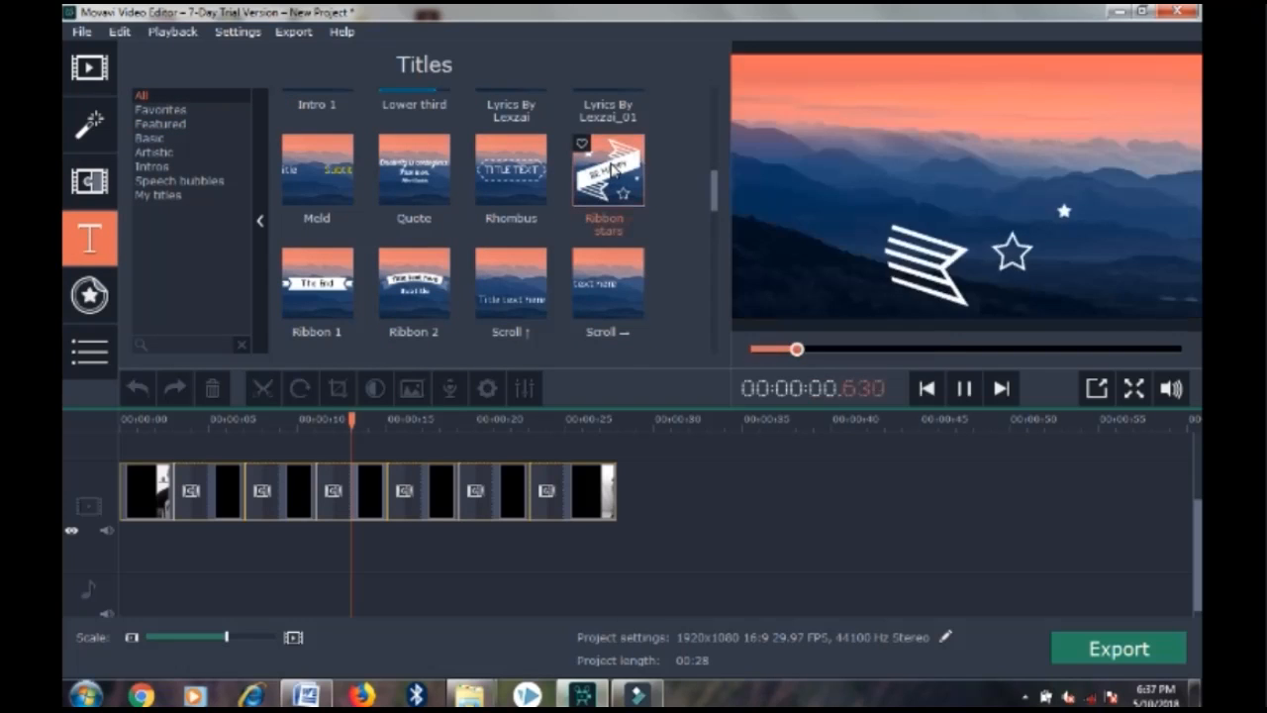
left_click_drag(610, 170, 119, 495)
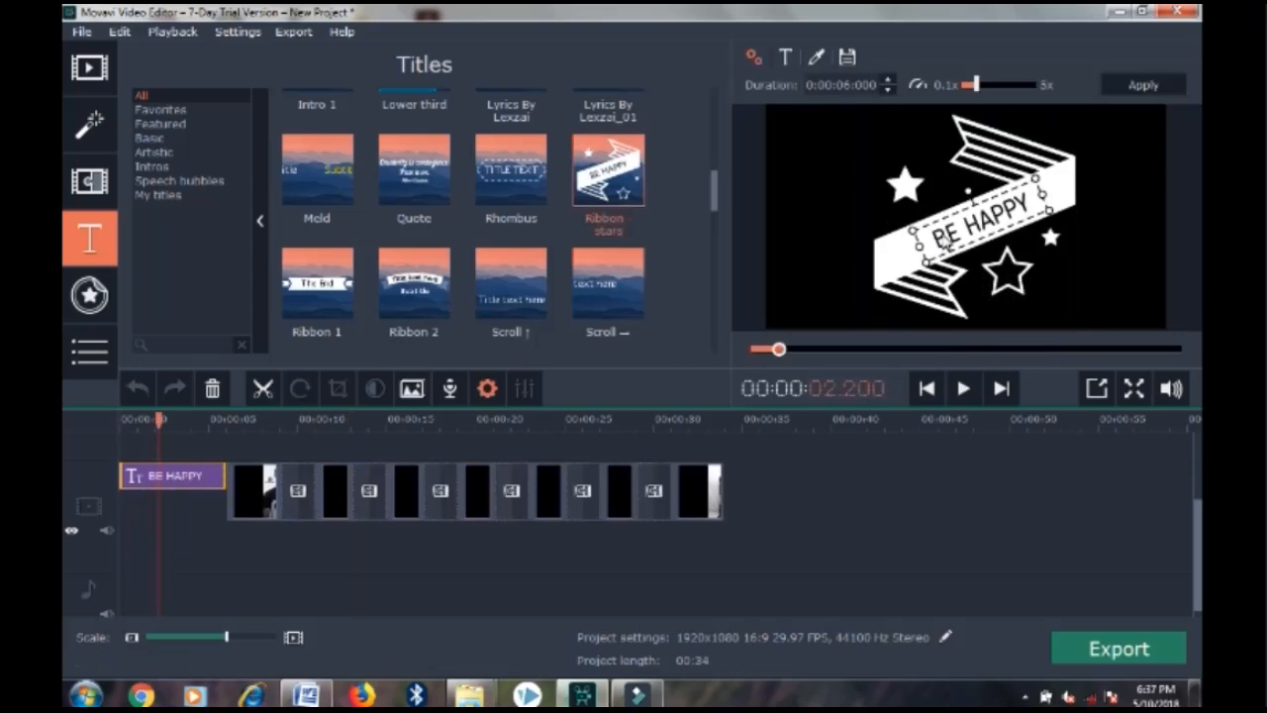
Replace the BE HAPPY ribbon text with LEXZAI PHOTOS and fit it along the ribbon
triple_click(946, 240)
key("BackSpace")
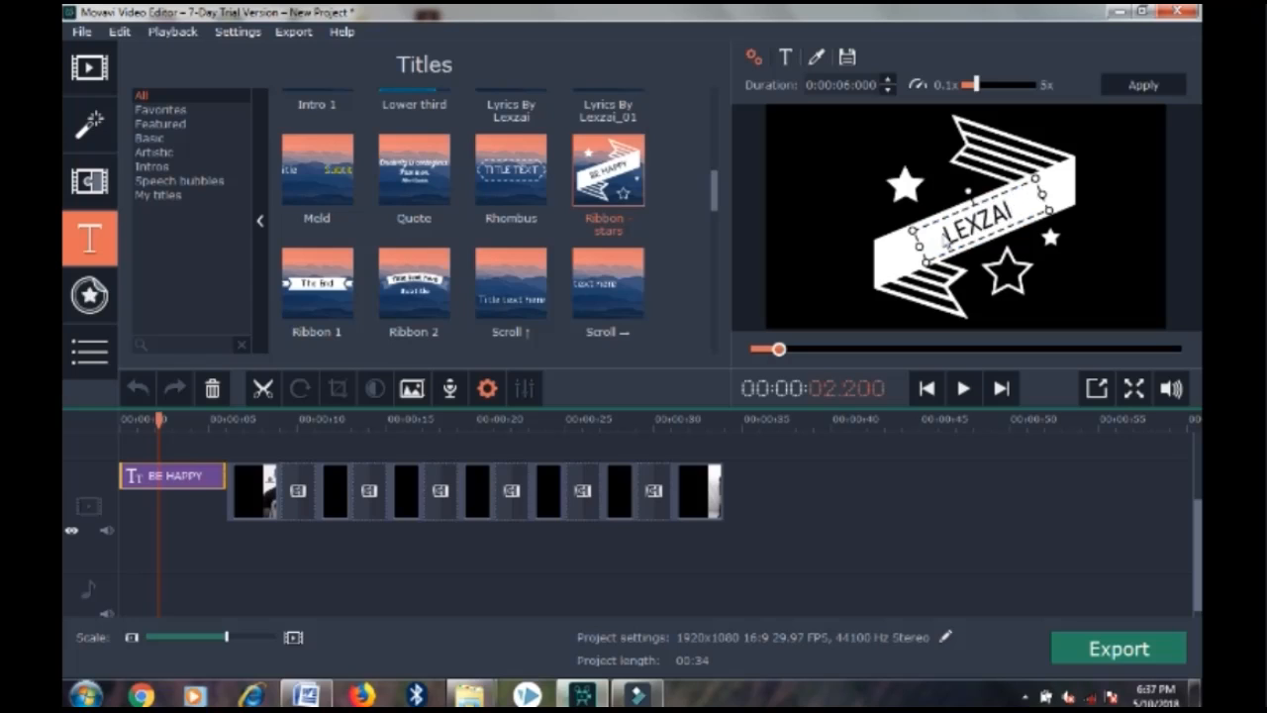
type("PHOT")
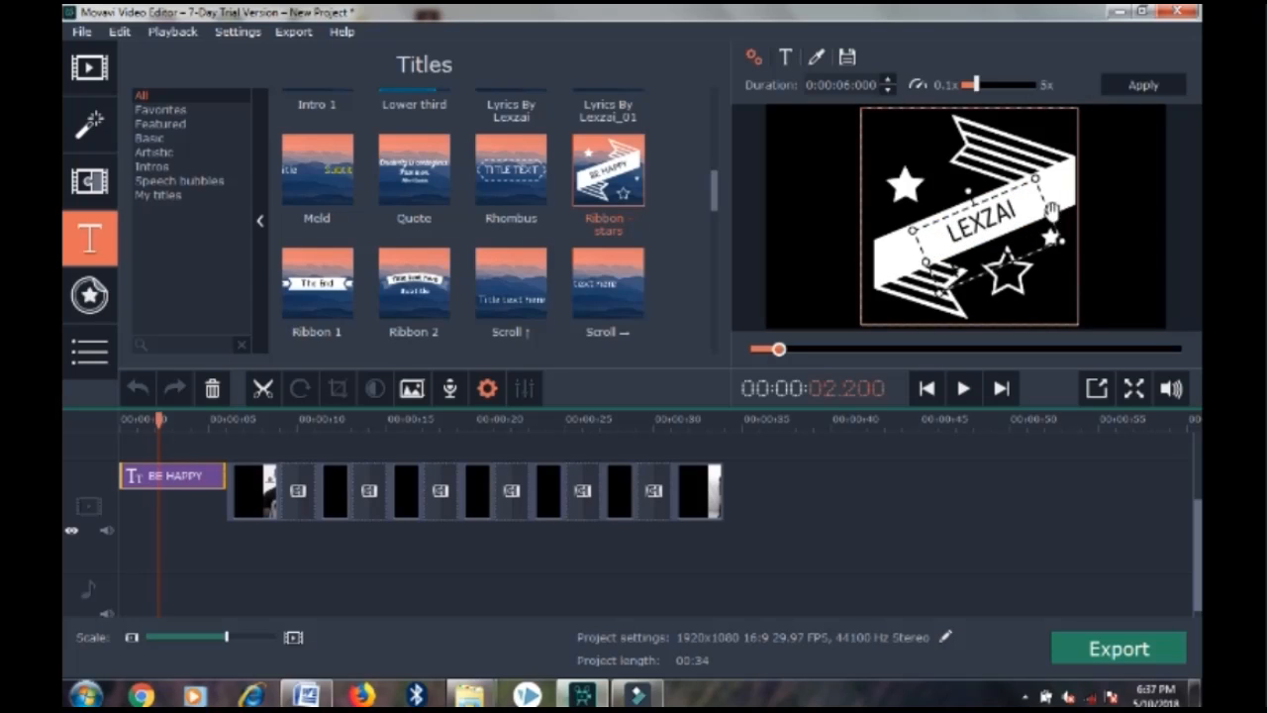
left_click_drag(1051, 211, 1069, 177)
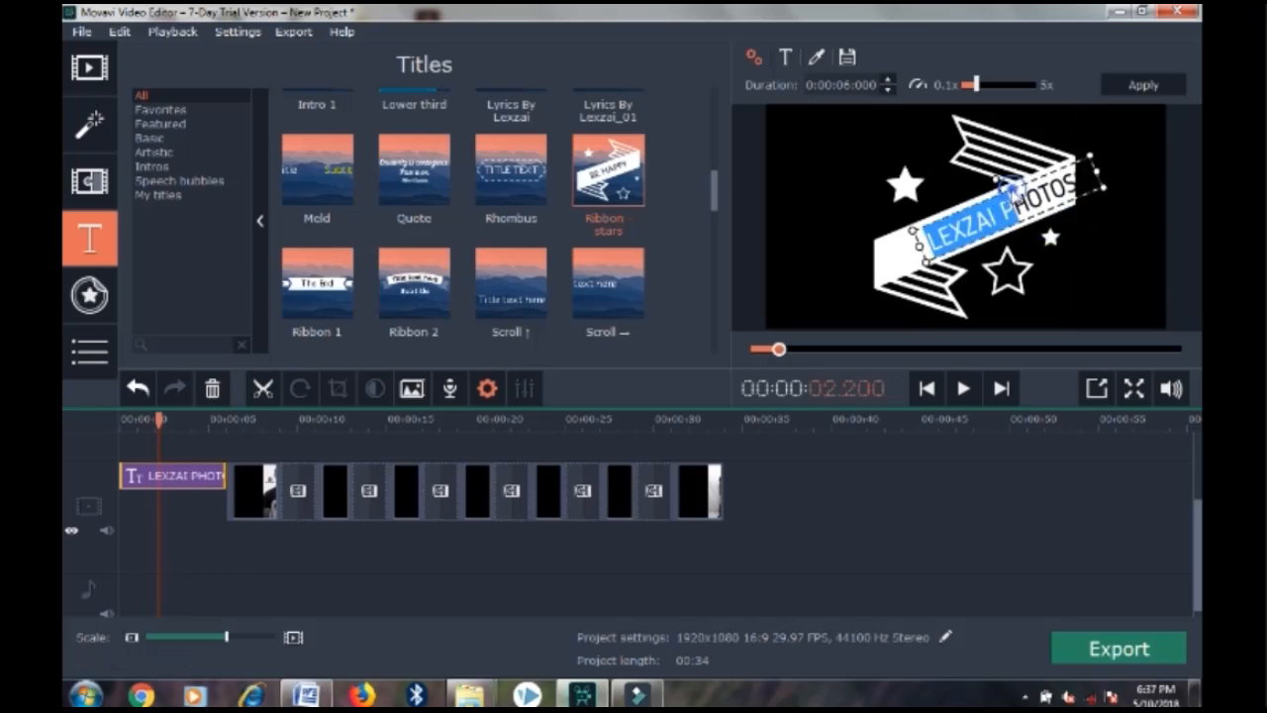
left_click(842, 196)
left_click_drag(958, 231, 934, 241)
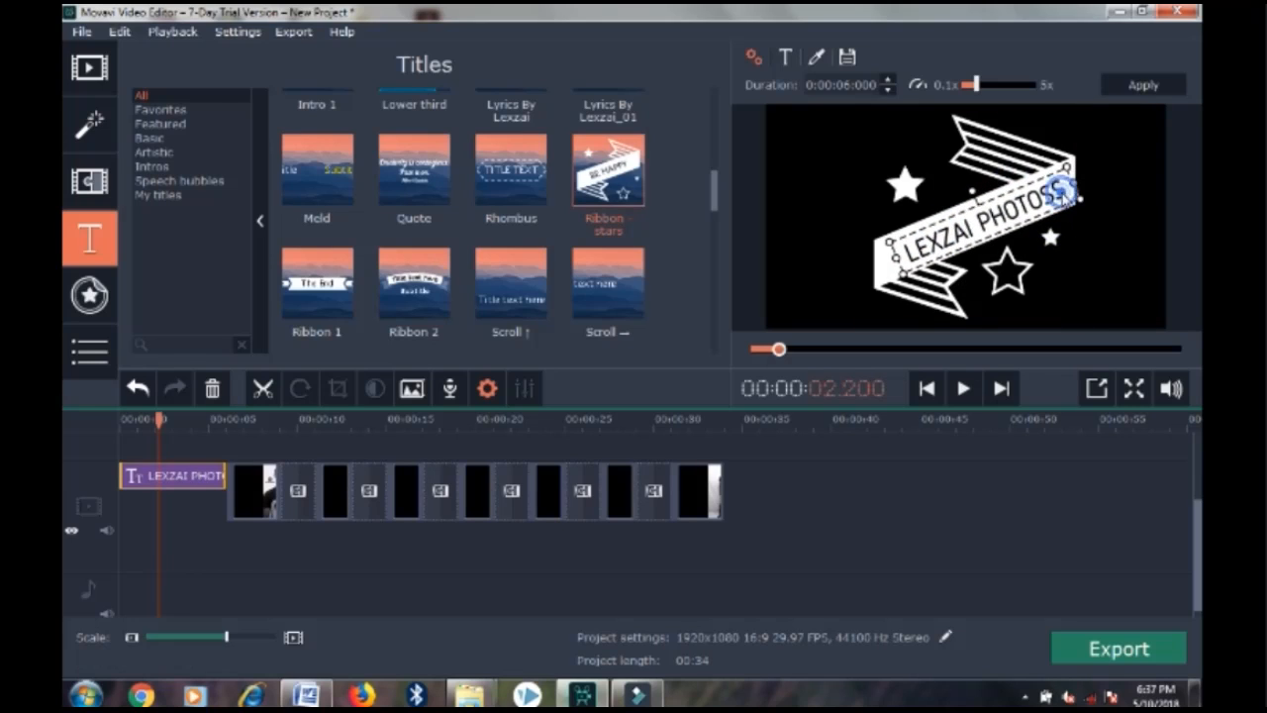
Correct the PHOTOSS typo to PHOTOS and rewind the preview to the beginning
triple_click(1062, 194)
double_click(1062, 194)
left_click(1066, 196)
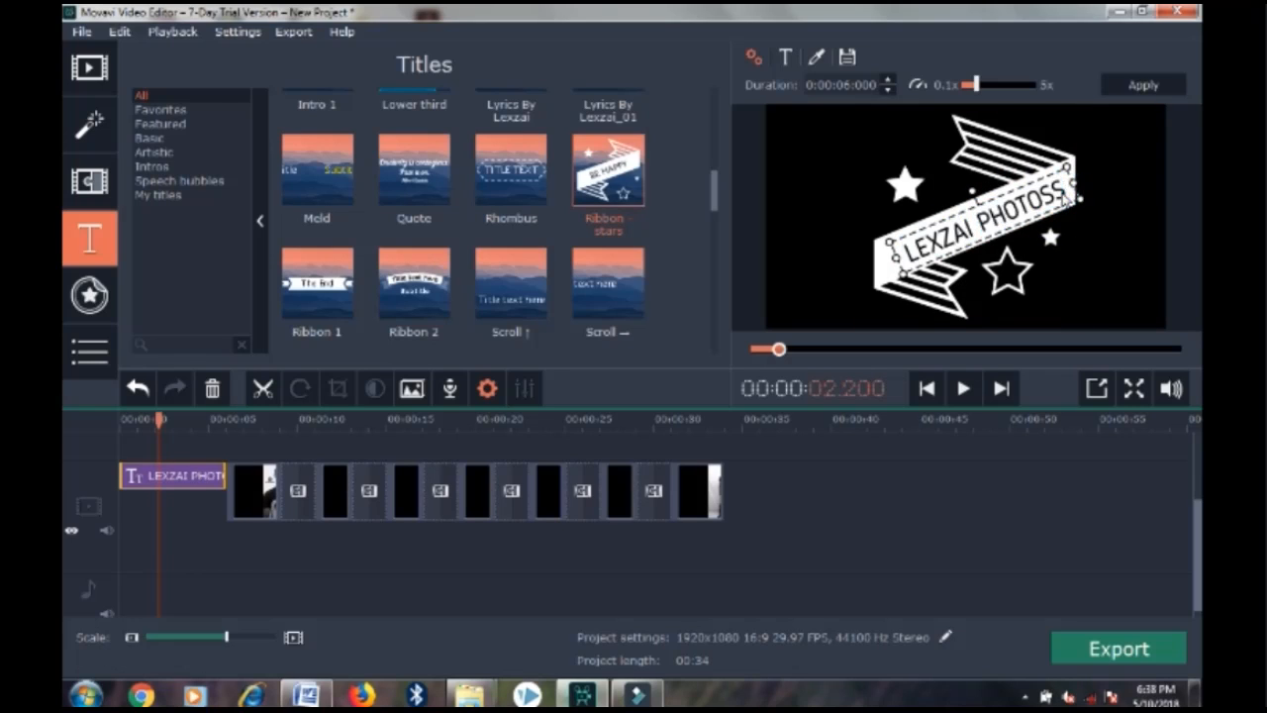
key("BackSpace")
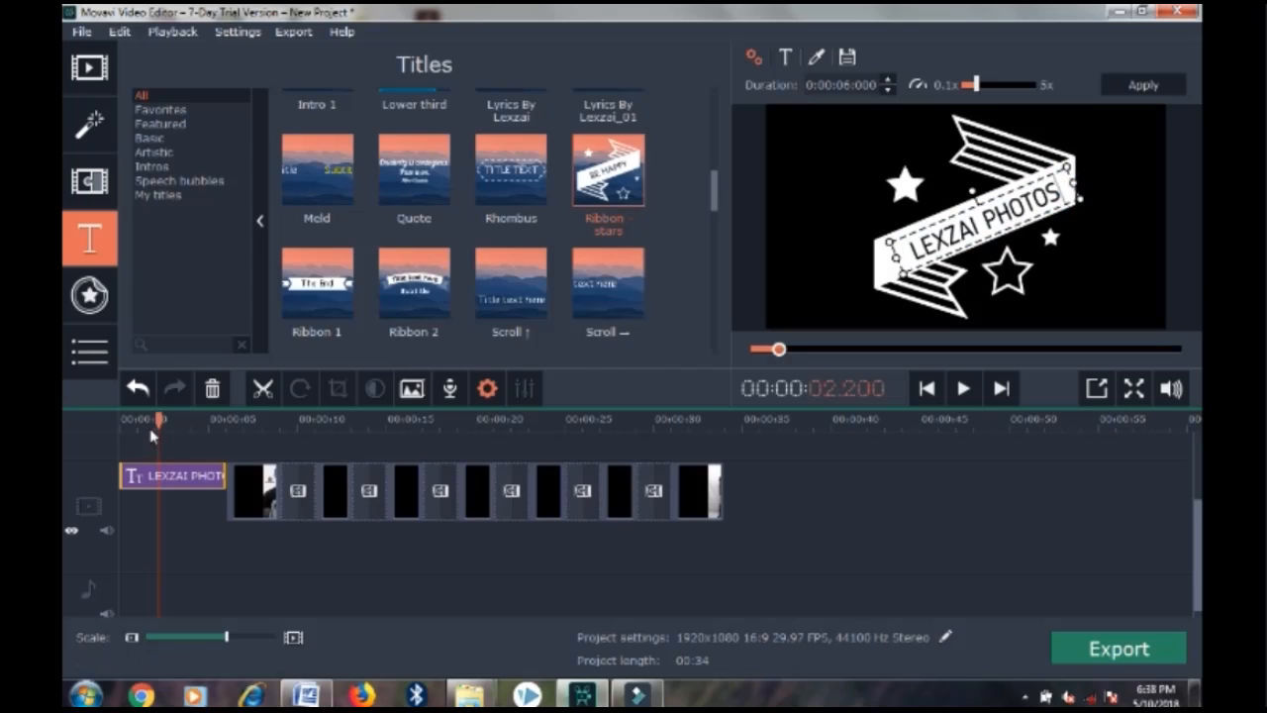
left_click_drag(158, 420, 119, 420)
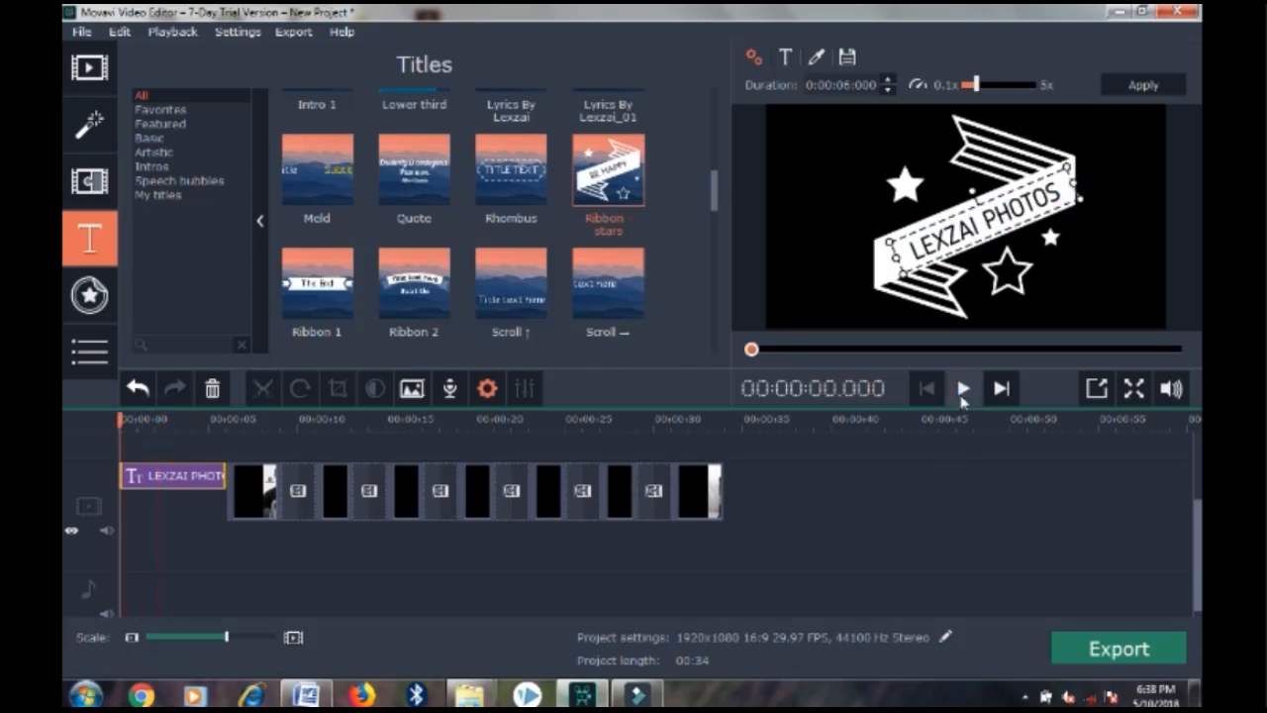
Play the titled slideshow, skip ahead to later photos, and pause at 00:00:23.868
left_click(962, 390)
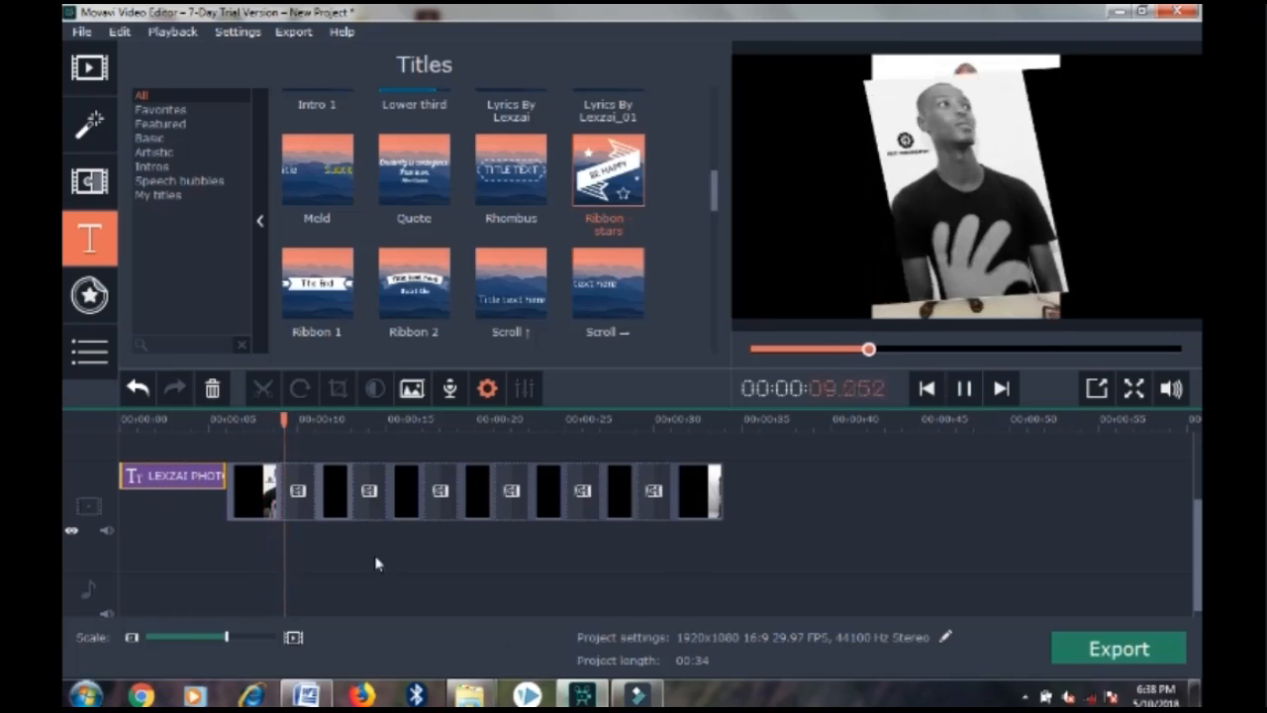
left_click(513, 475)
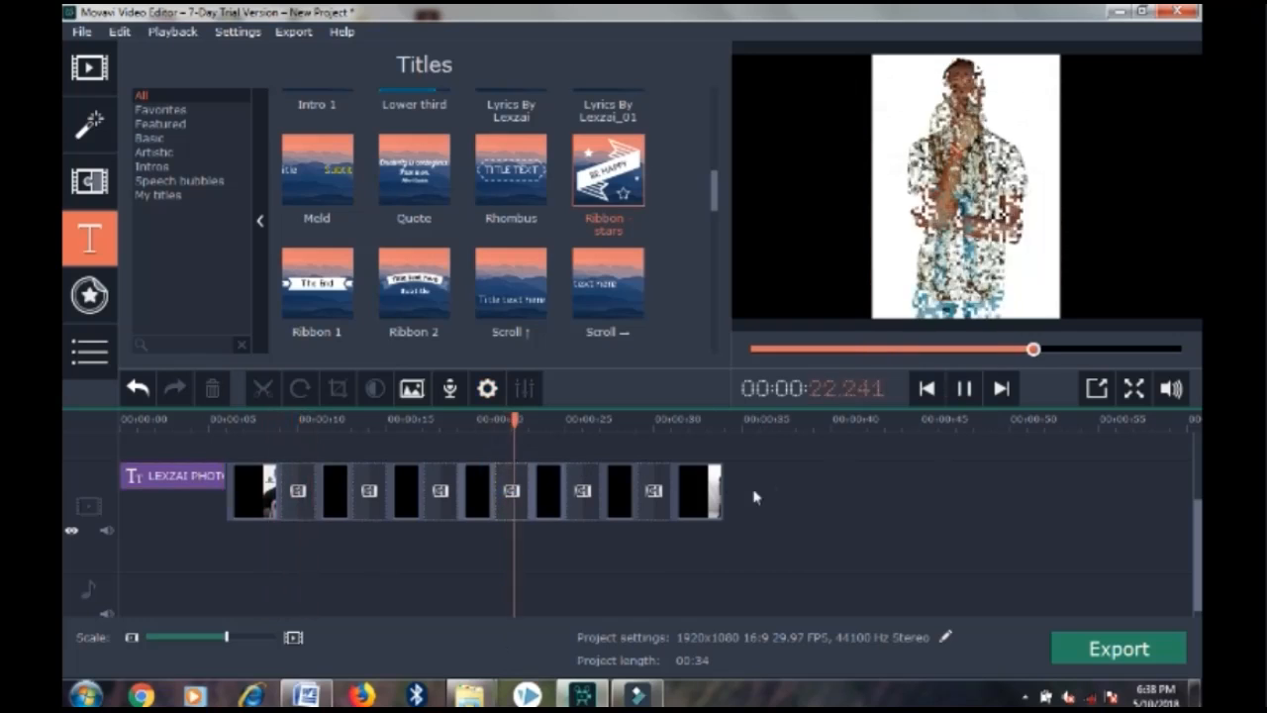
left_click(965, 390)
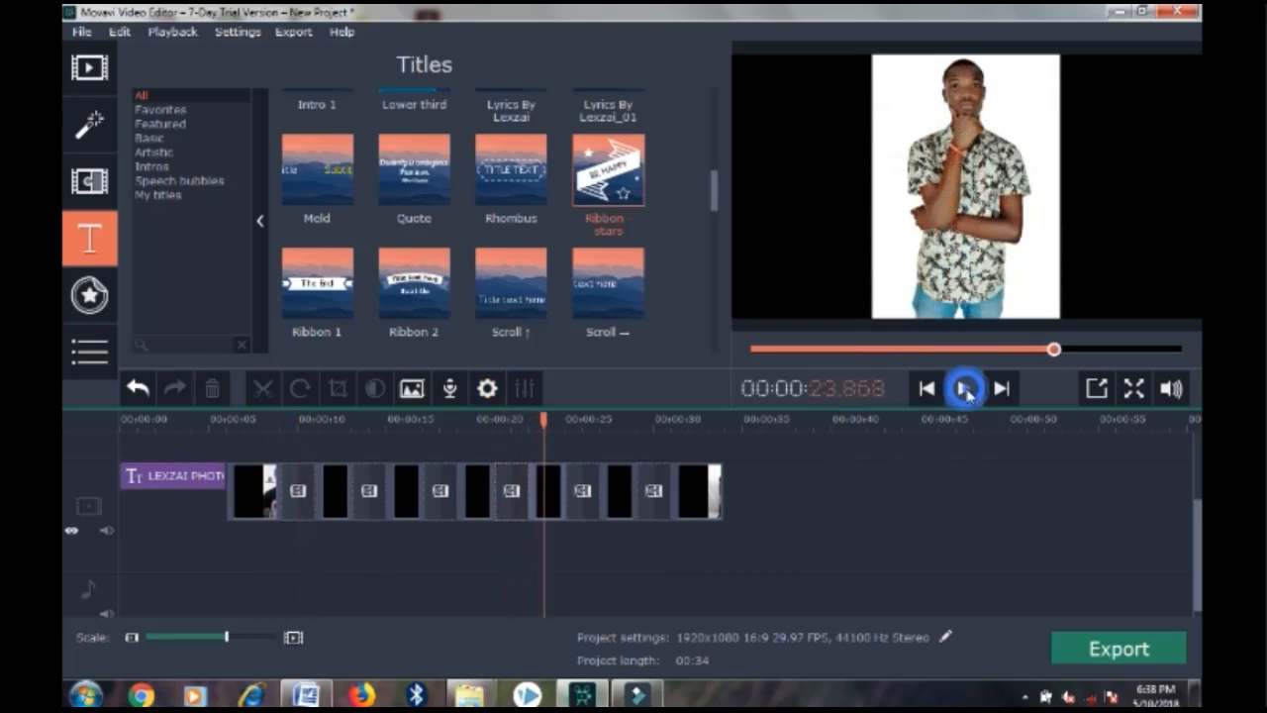
Add the built-in Epic Action Movie track to the audio track, trim it to 00:34, and rewind
left_click(89, 67)
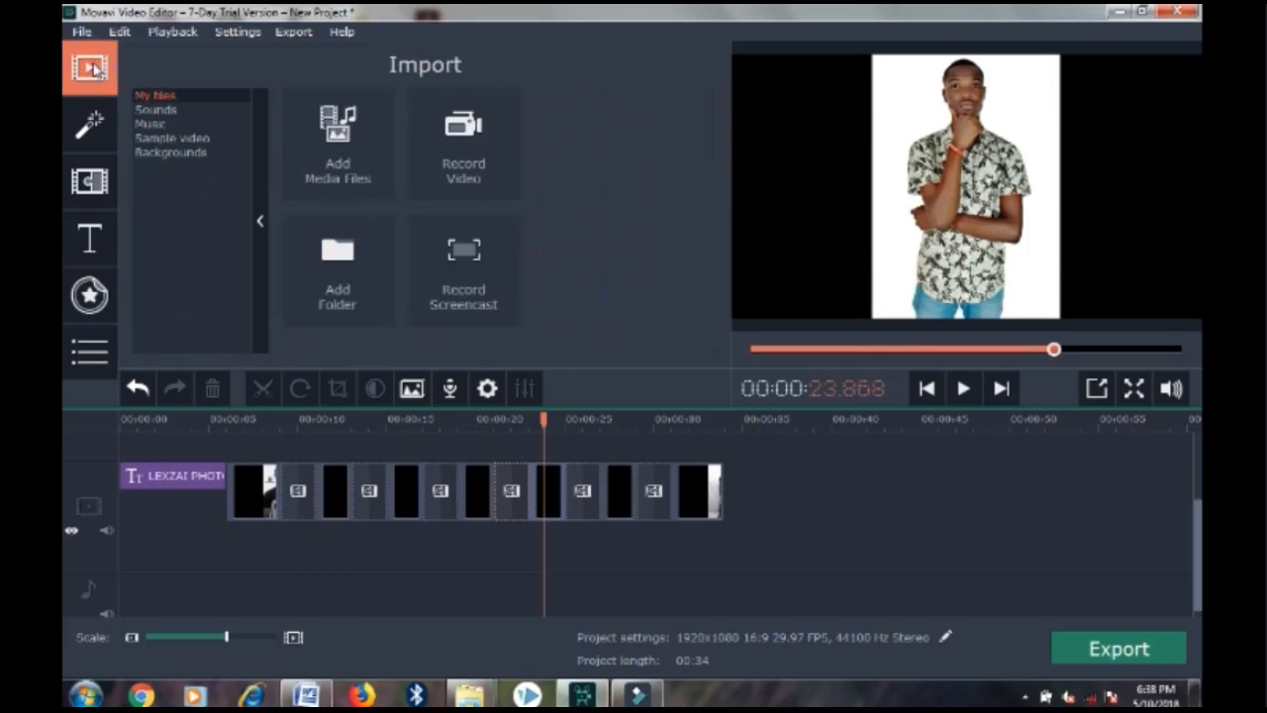
left_click(183, 124)
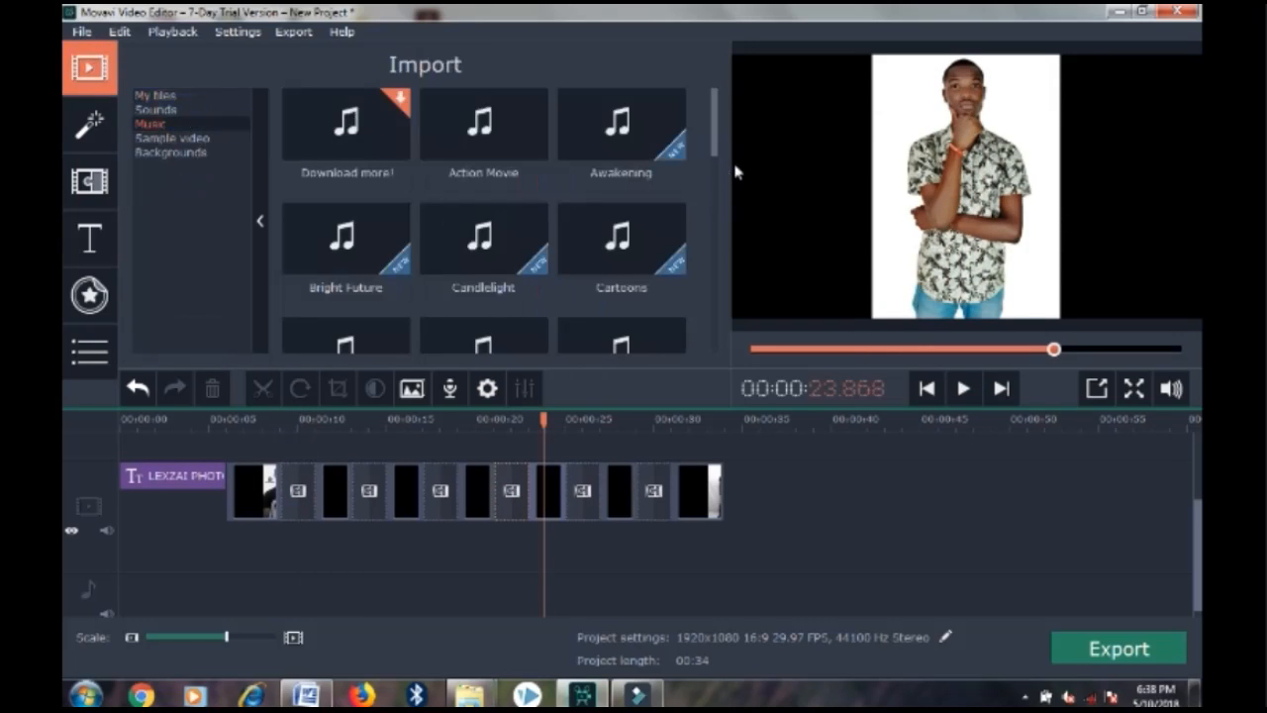
scroll(720, 144, "down", 5)
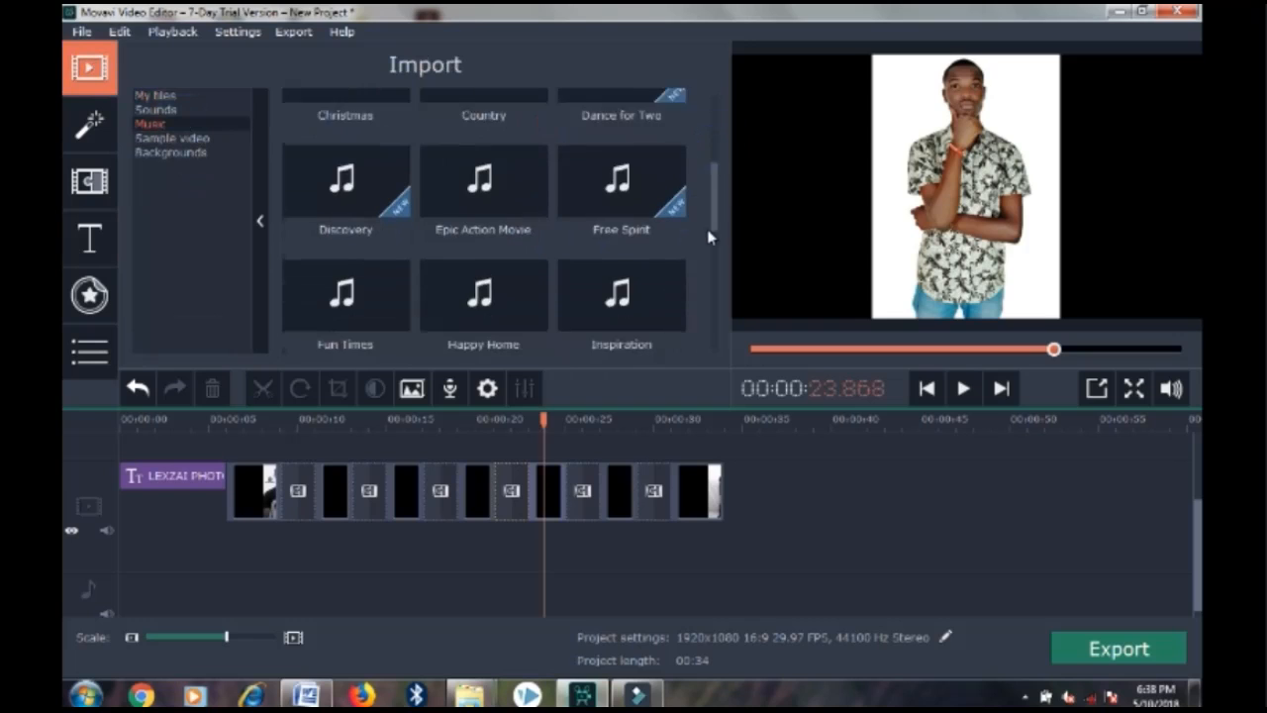
left_click_drag(481, 146, 124, 577)
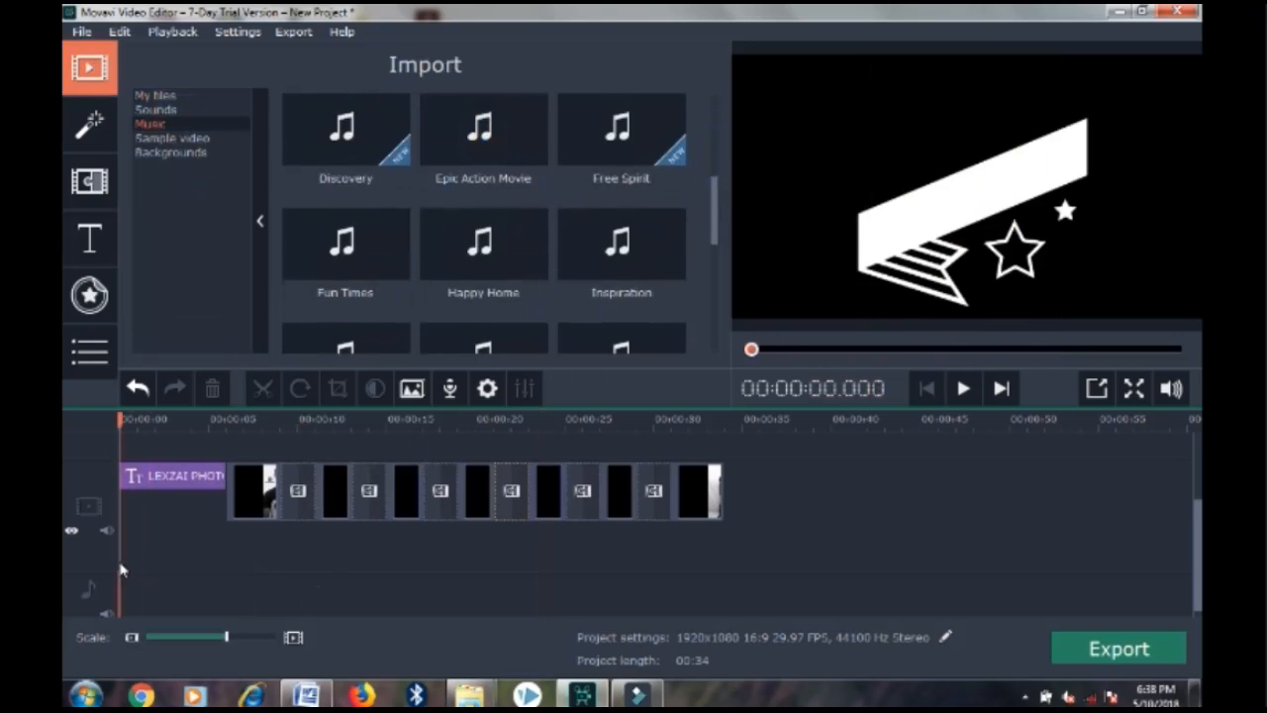
left_click(415, 616)
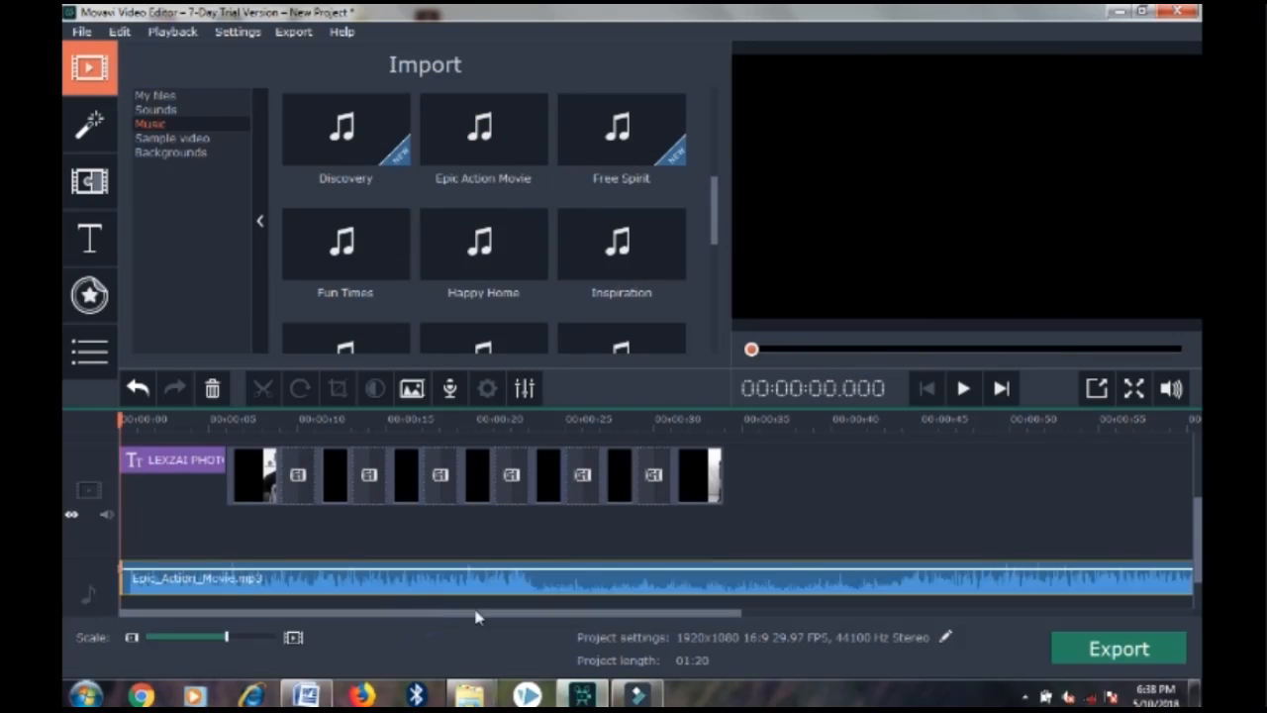
left_click_drag(476, 616, 930, 618)
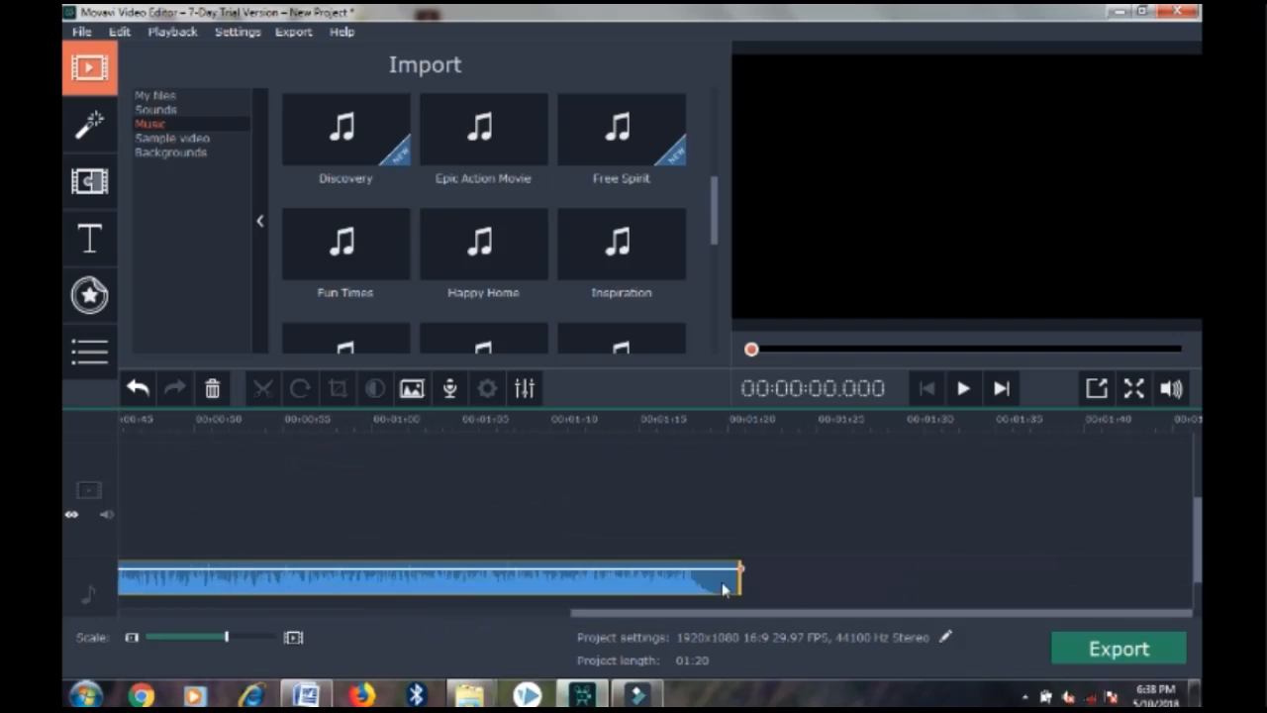
left_click_drag(740, 571, 535, 580)
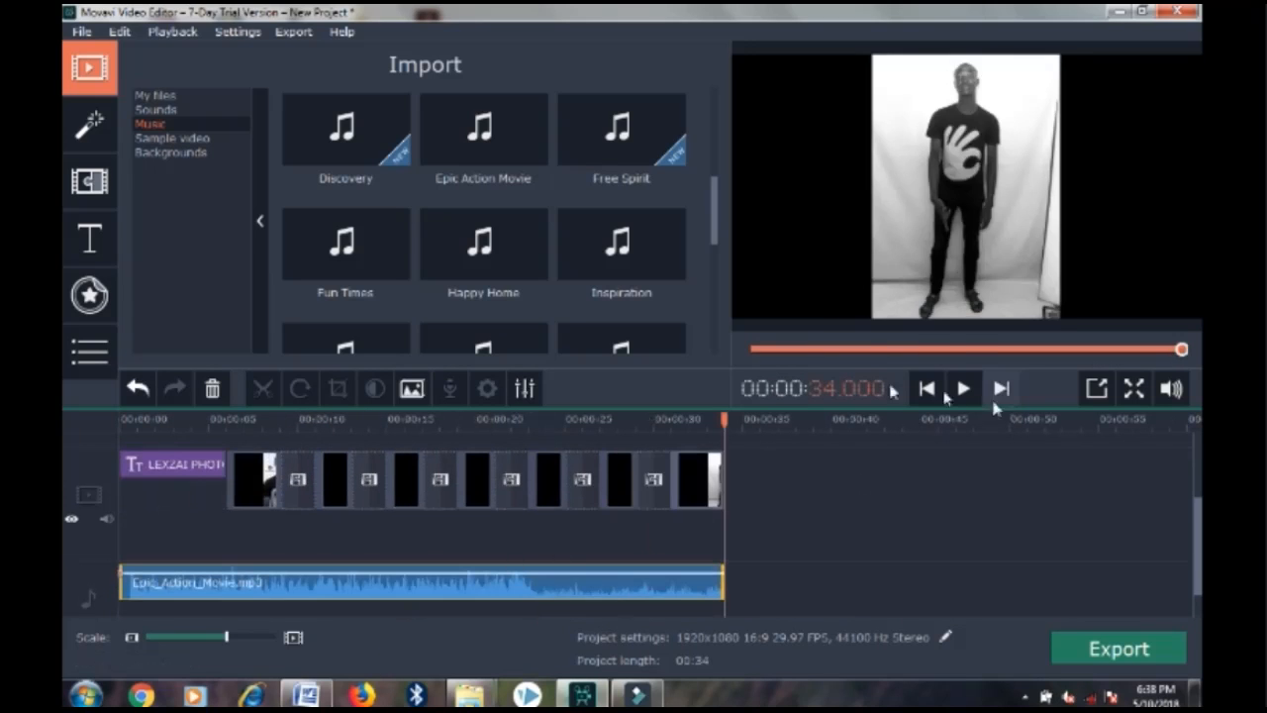
left_click_drag(724, 420, 120, 420)
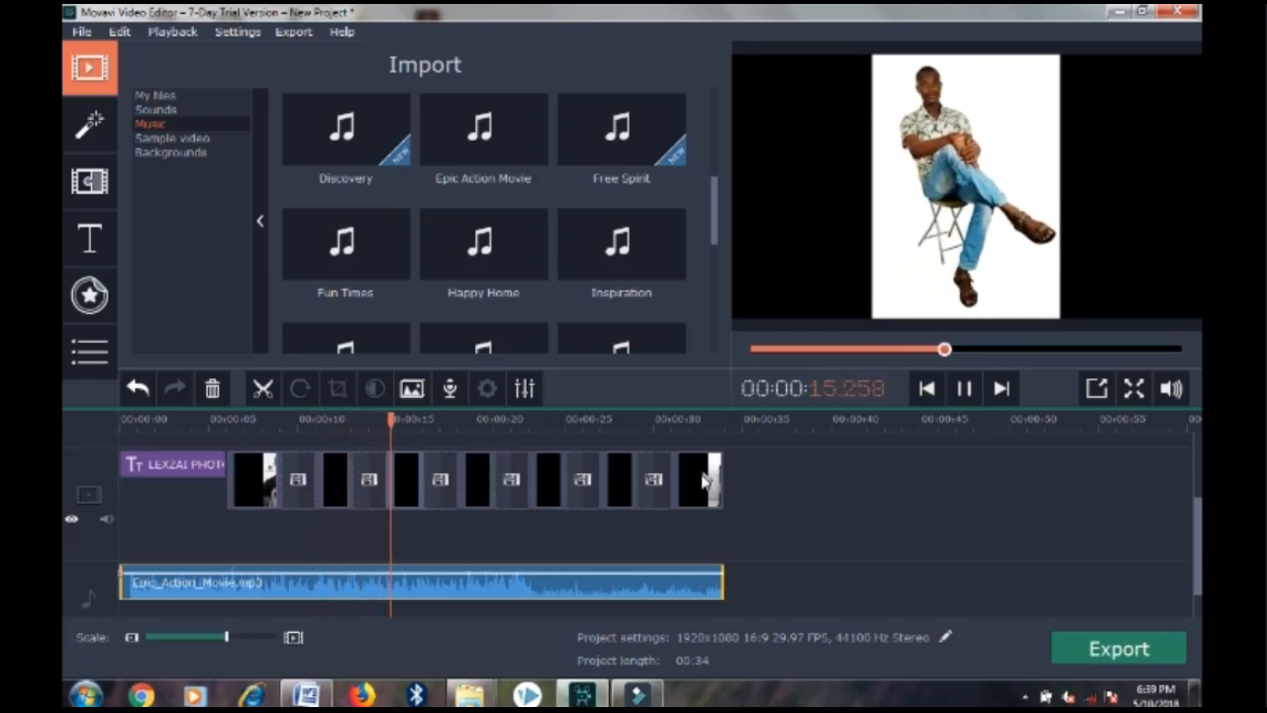
Jump through the later photos, stop playback, and open the MP4 H.264 export settings
left_click(701, 479)
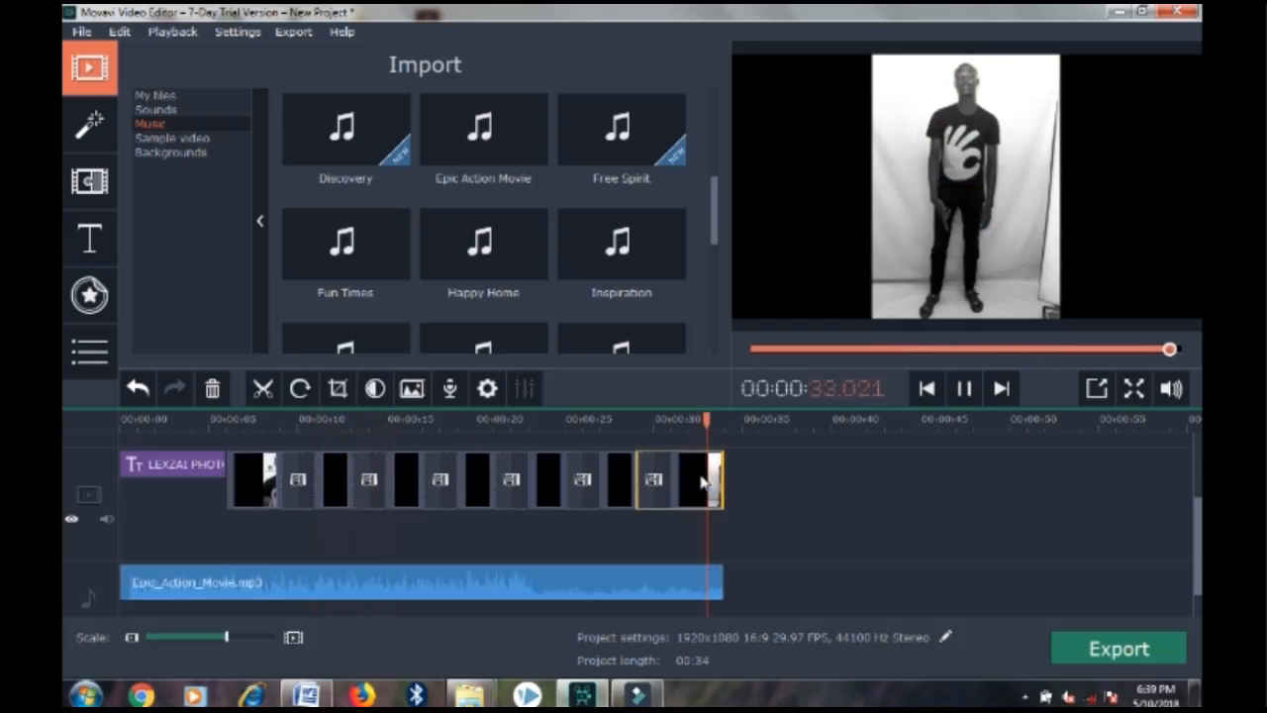
left_click(651, 480)
left_click(604, 480)
left_click(535, 480)
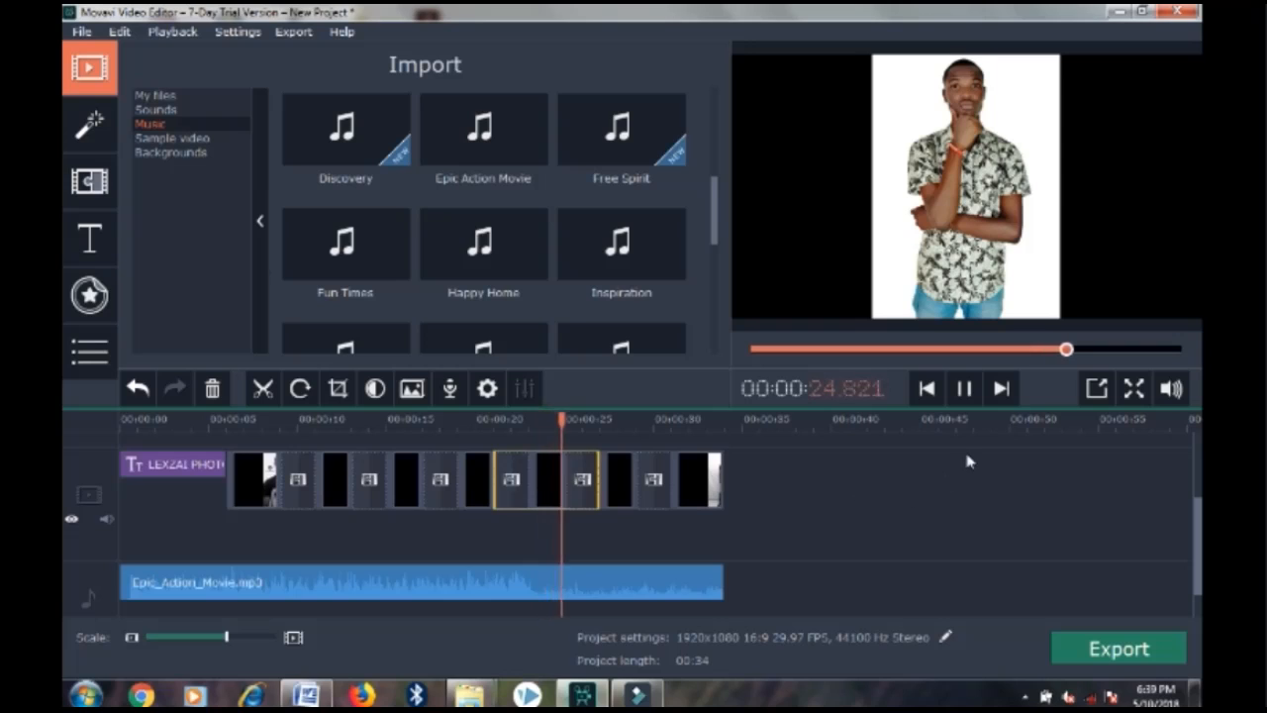
left_click(960, 391)
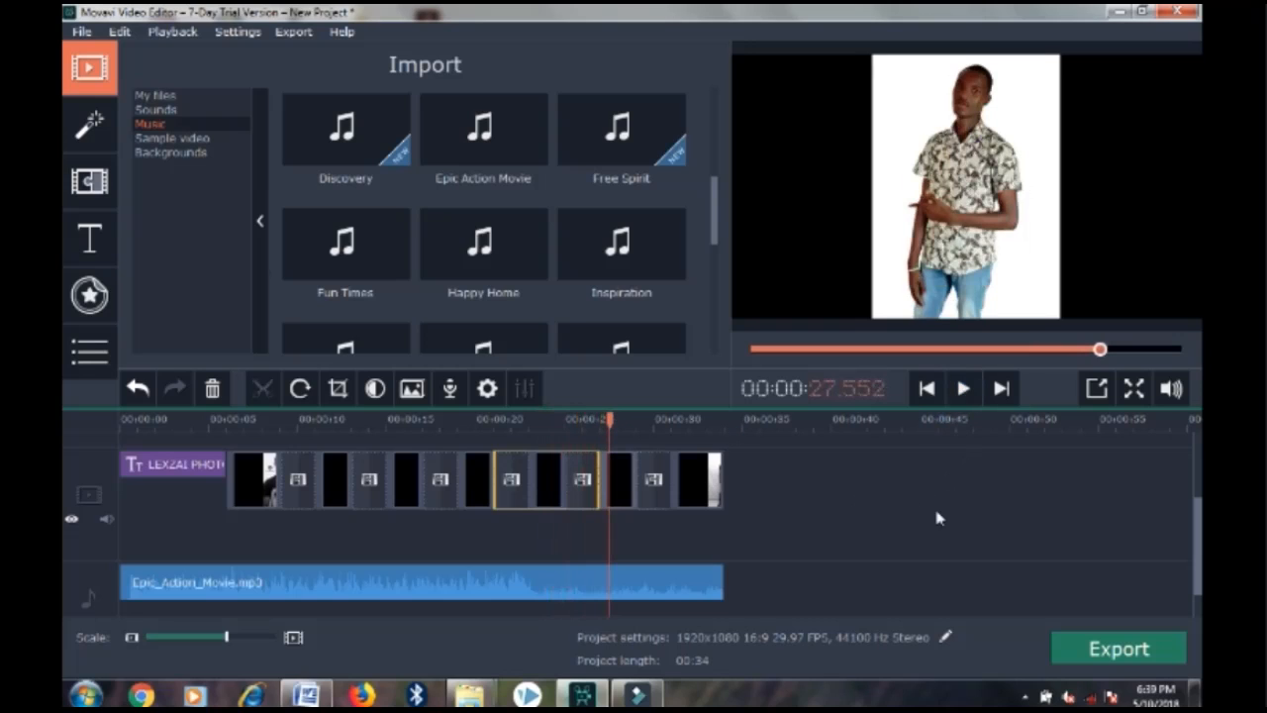
left_click(1109, 651)
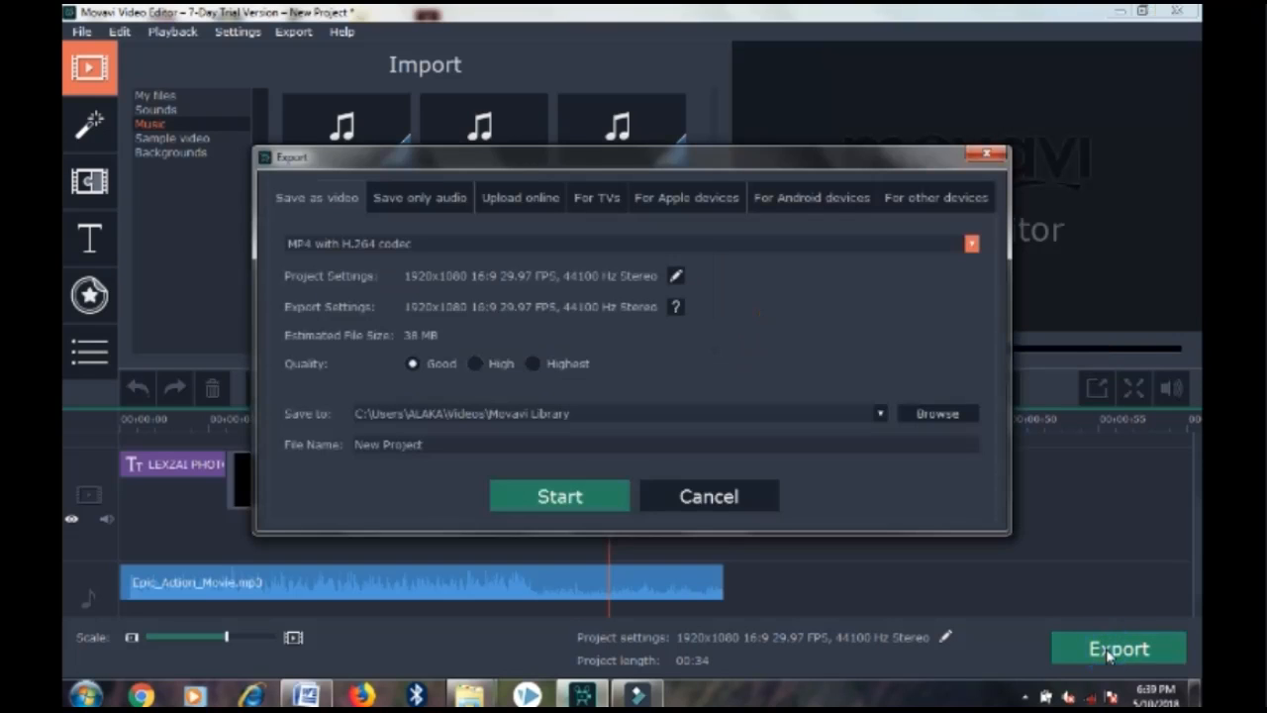
Reopen Export, name the output file 'my photos', and view the online upload options
left_click(705, 500)
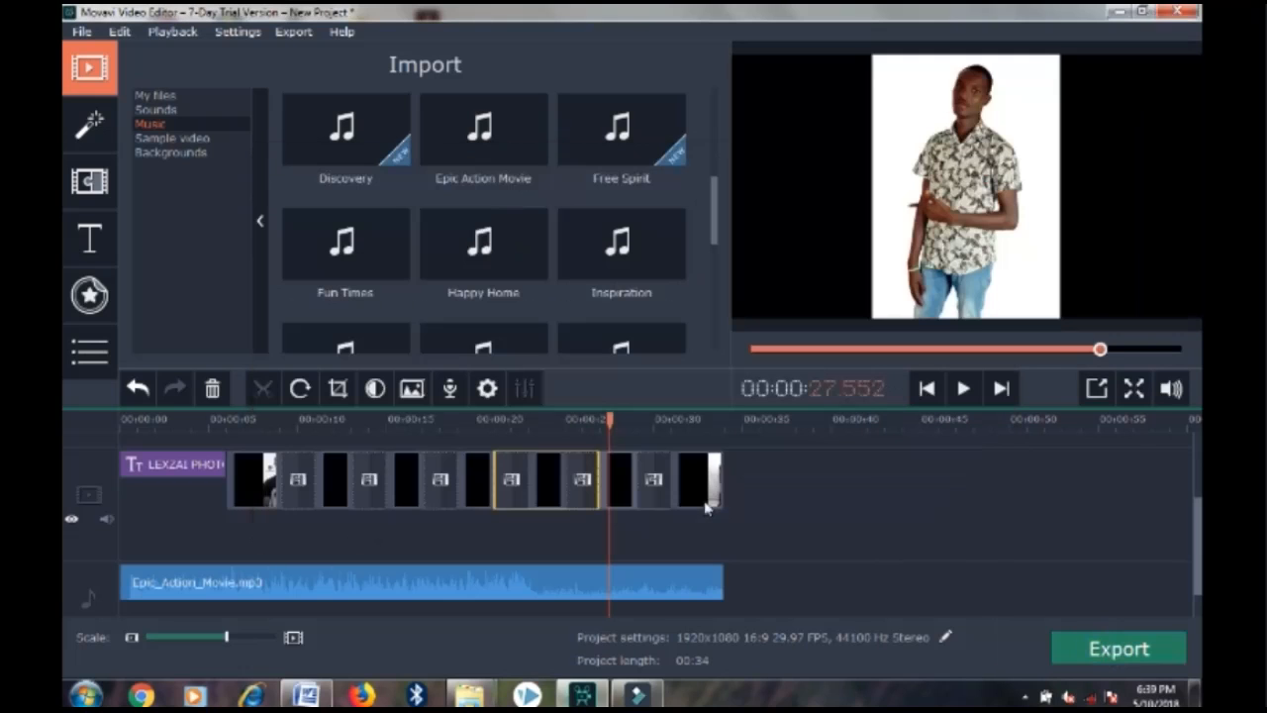
left_click(1109, 651)
left_click(471, 440)
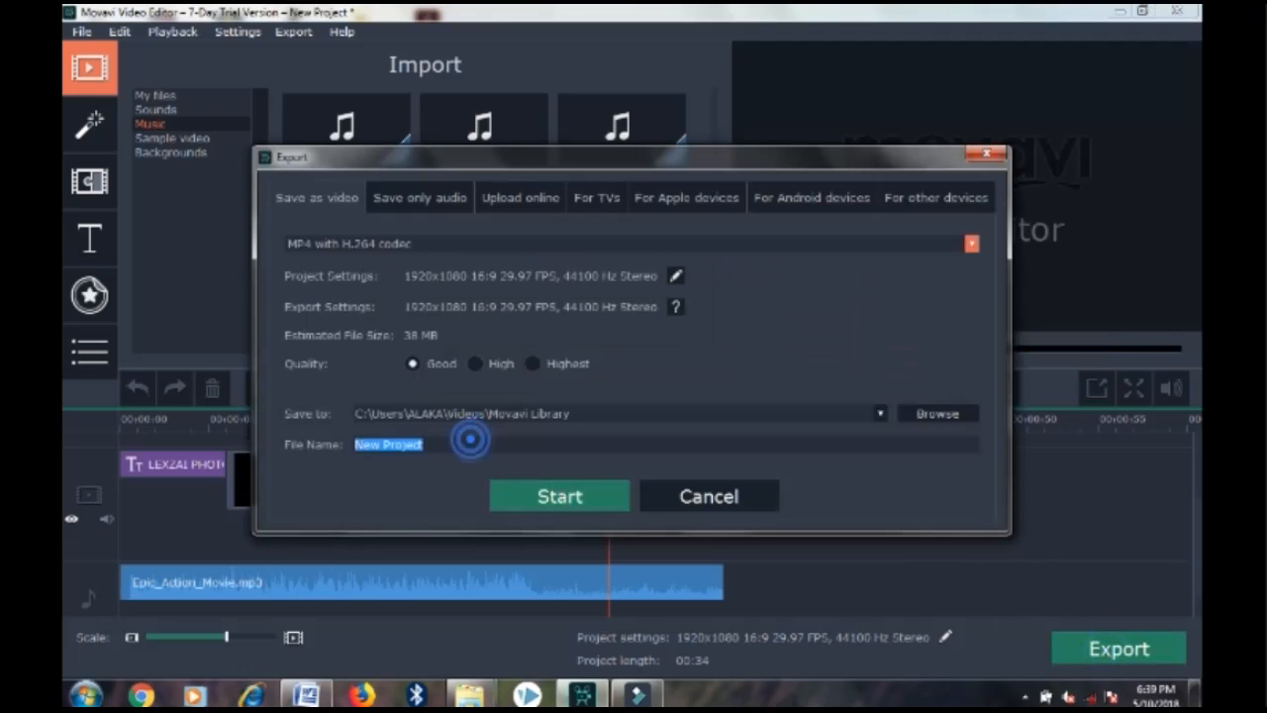
type("LEXZAI")
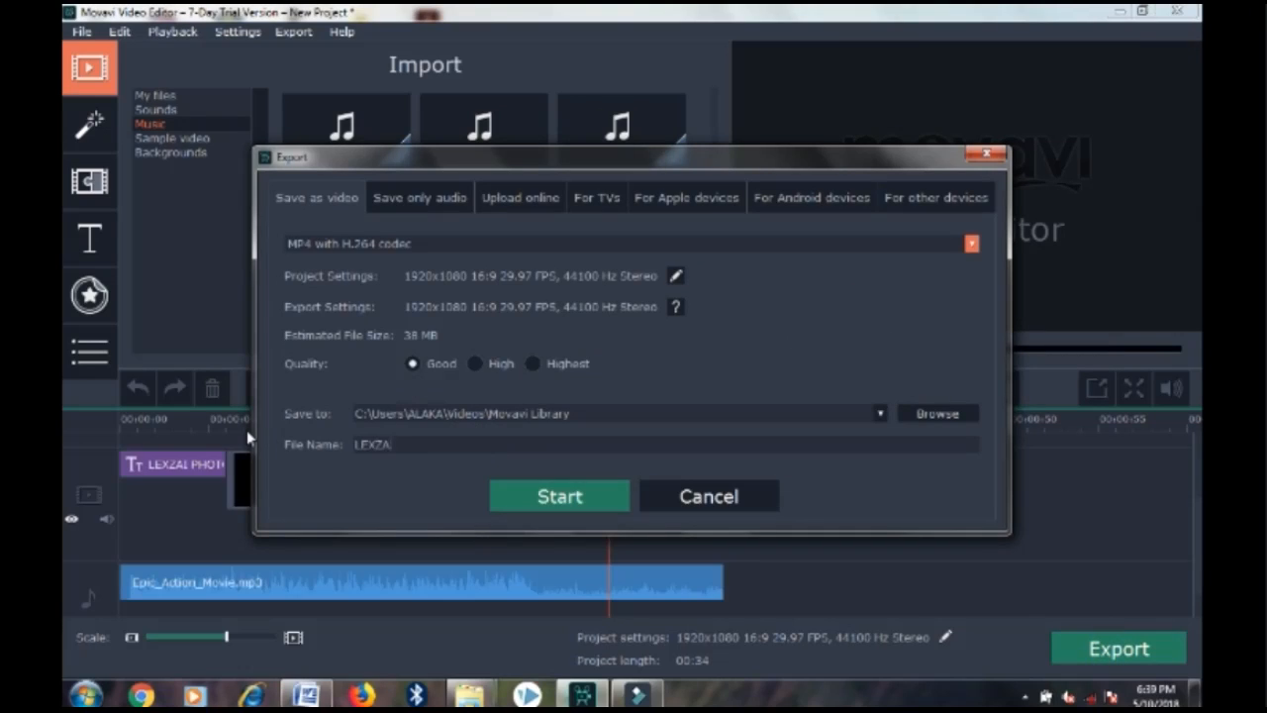
type("OTOS")
key("ctrl+a")
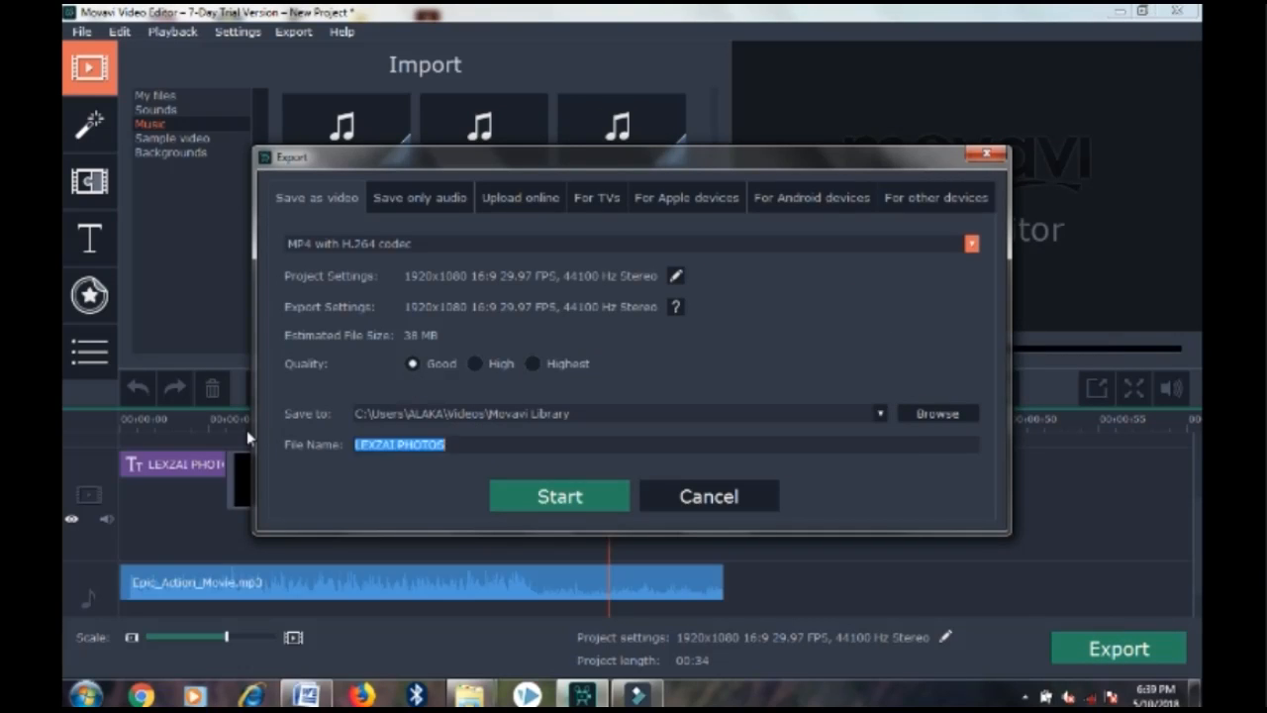
type("my photos")
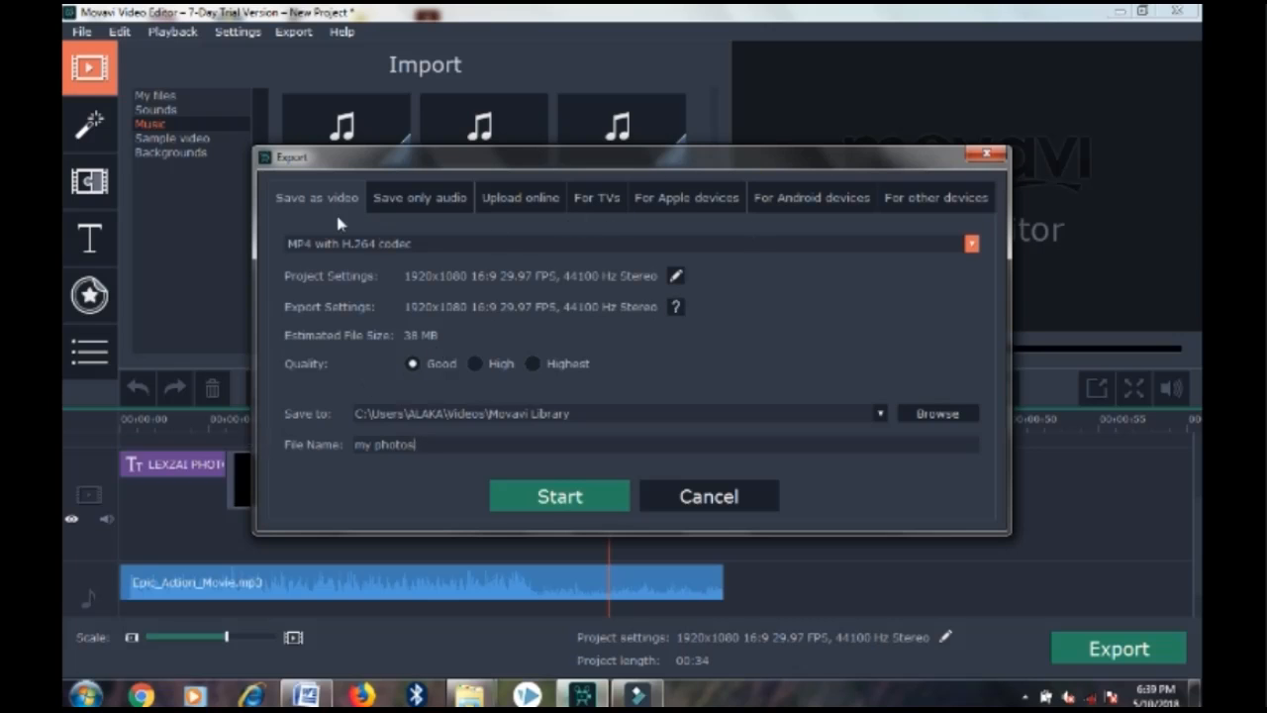
left_click(507, 202)
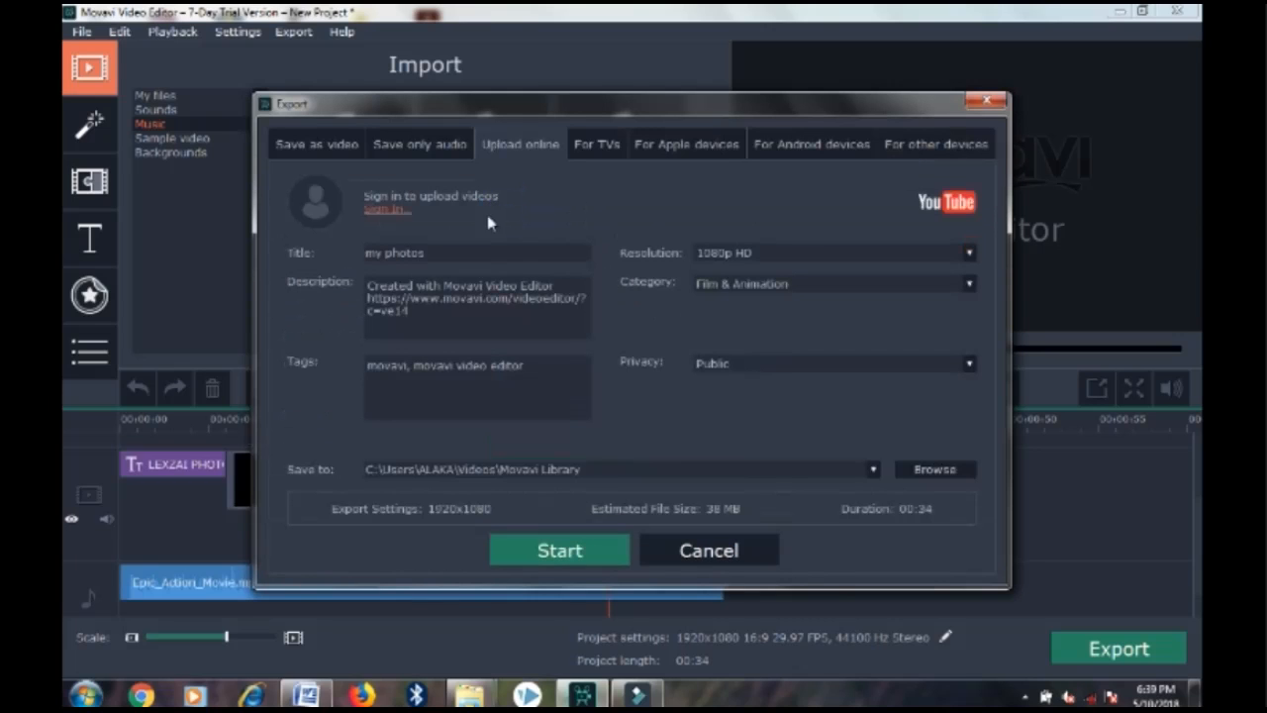
Browse the TV, Apple, Android and other-device export presets, then return to Save as video
left_click(597, 145)
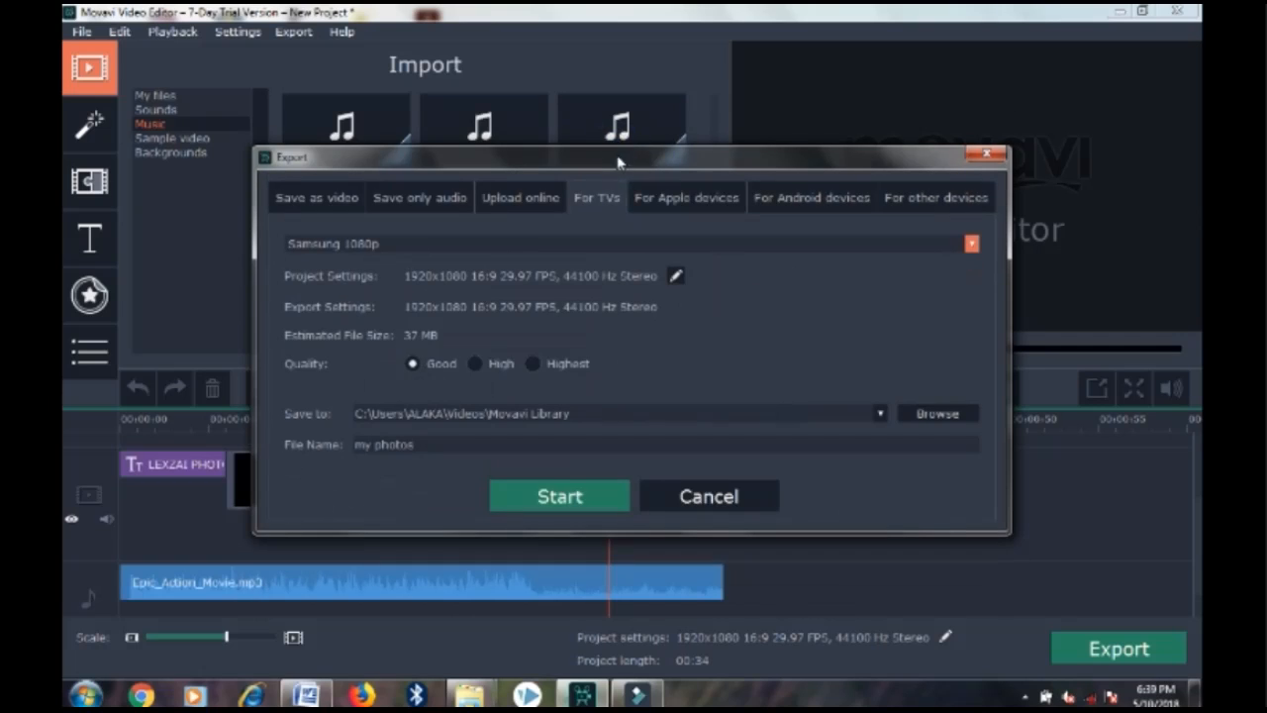
left_click(683, 198)
left_click(835, 200)
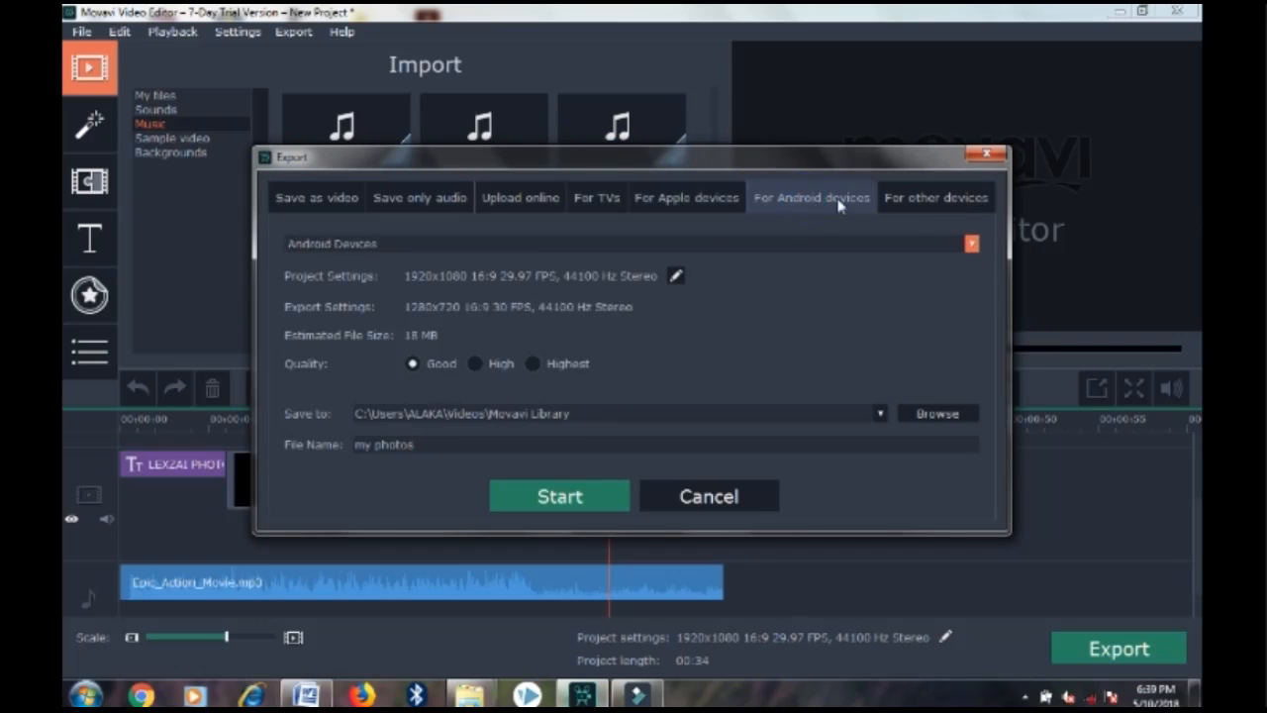
left_click(903, 201)
left_click(306, 203)
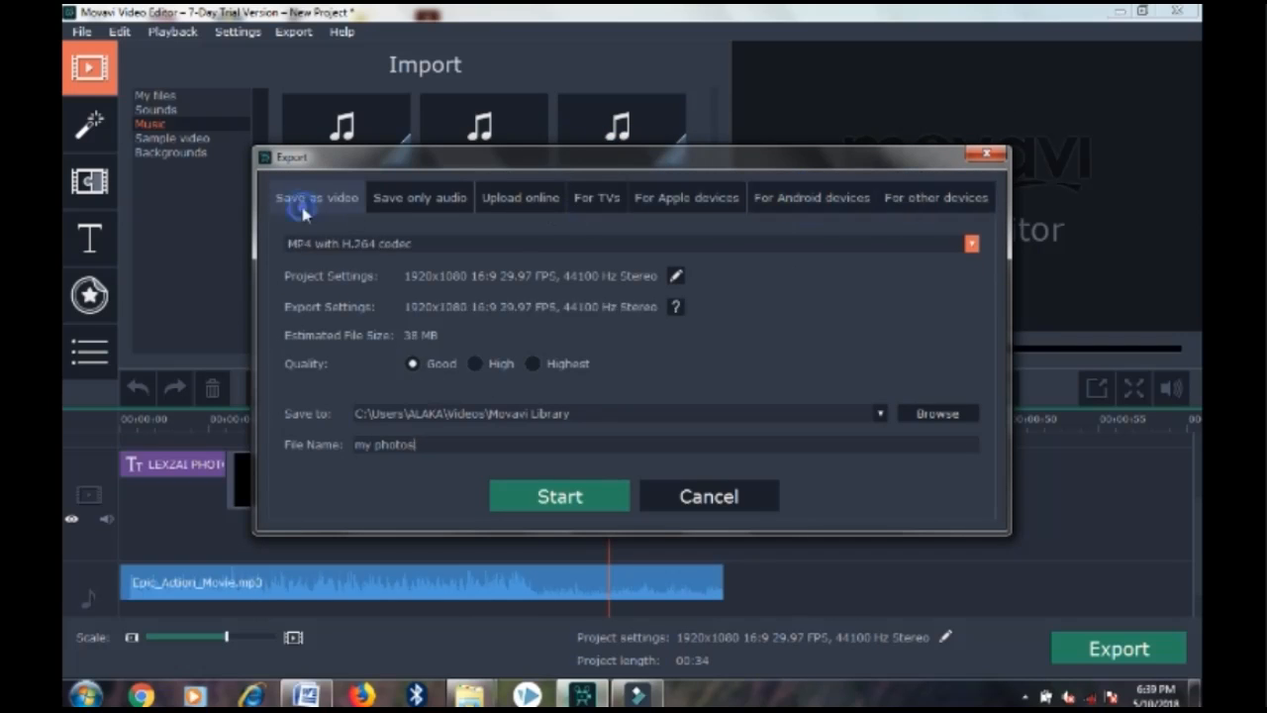
Set the project resolution to 1280x720 (16:9), cutting the estimated size to 18 MB
left_click(675, 276)
left_click(558, 268)
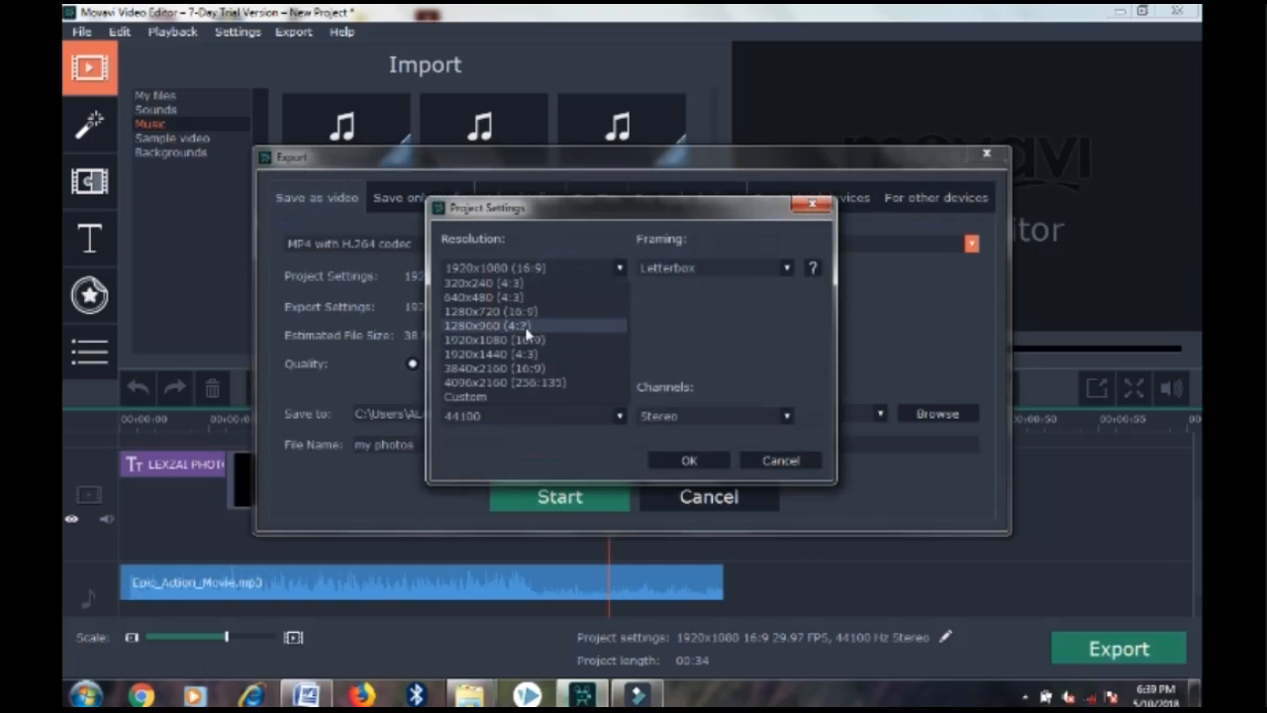
left_click(516, 312)
left_click(690, 459)
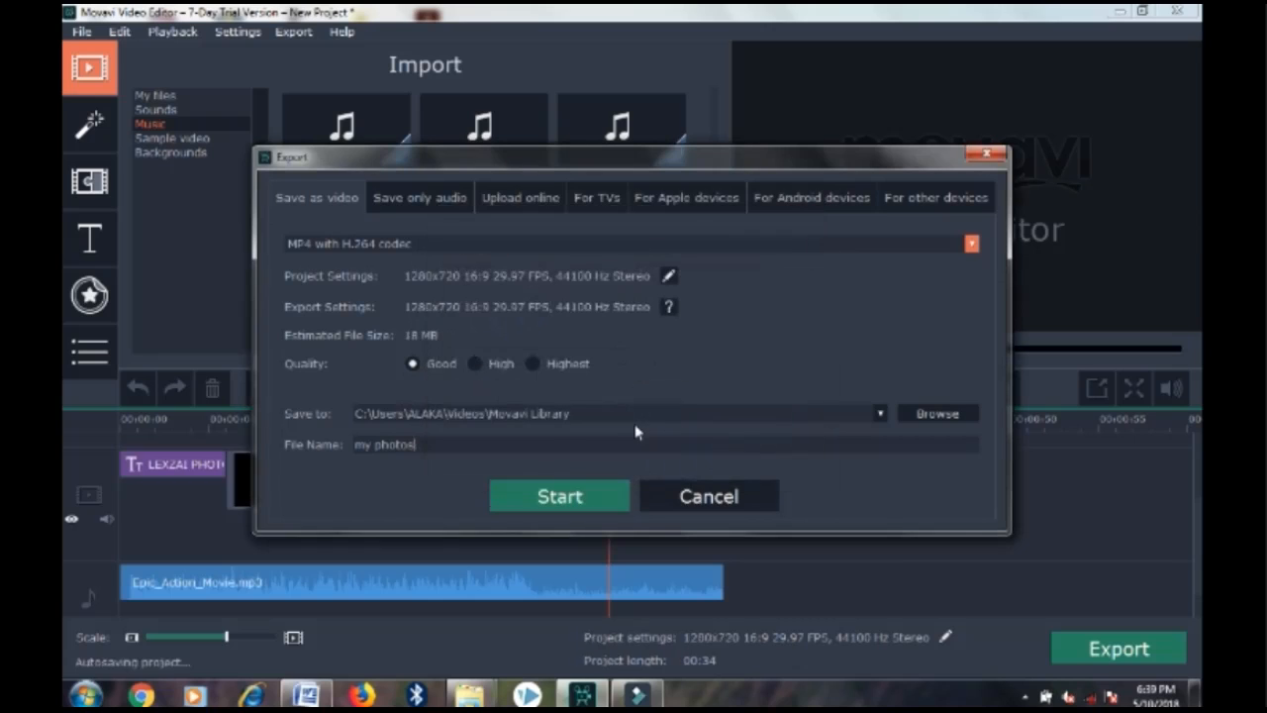
left_click(669, 276)
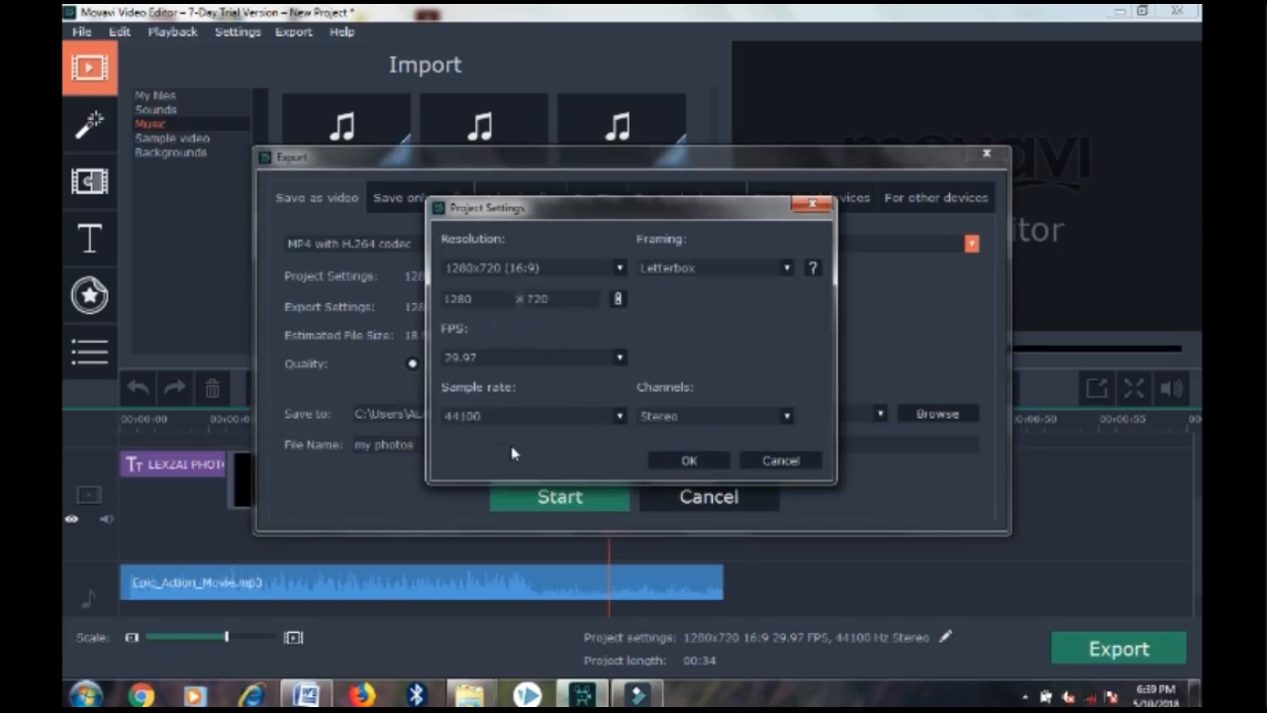
left_click(512, 276)
left_click(503, 382)
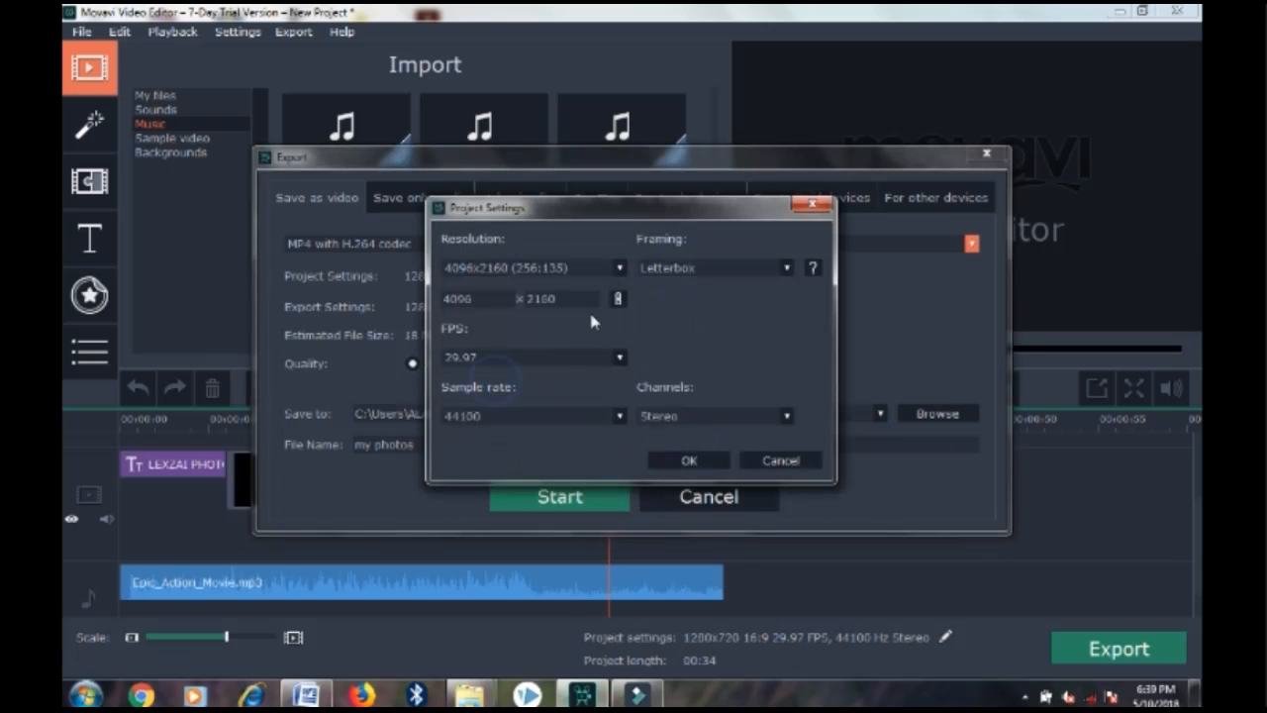
left_click(546, 269)
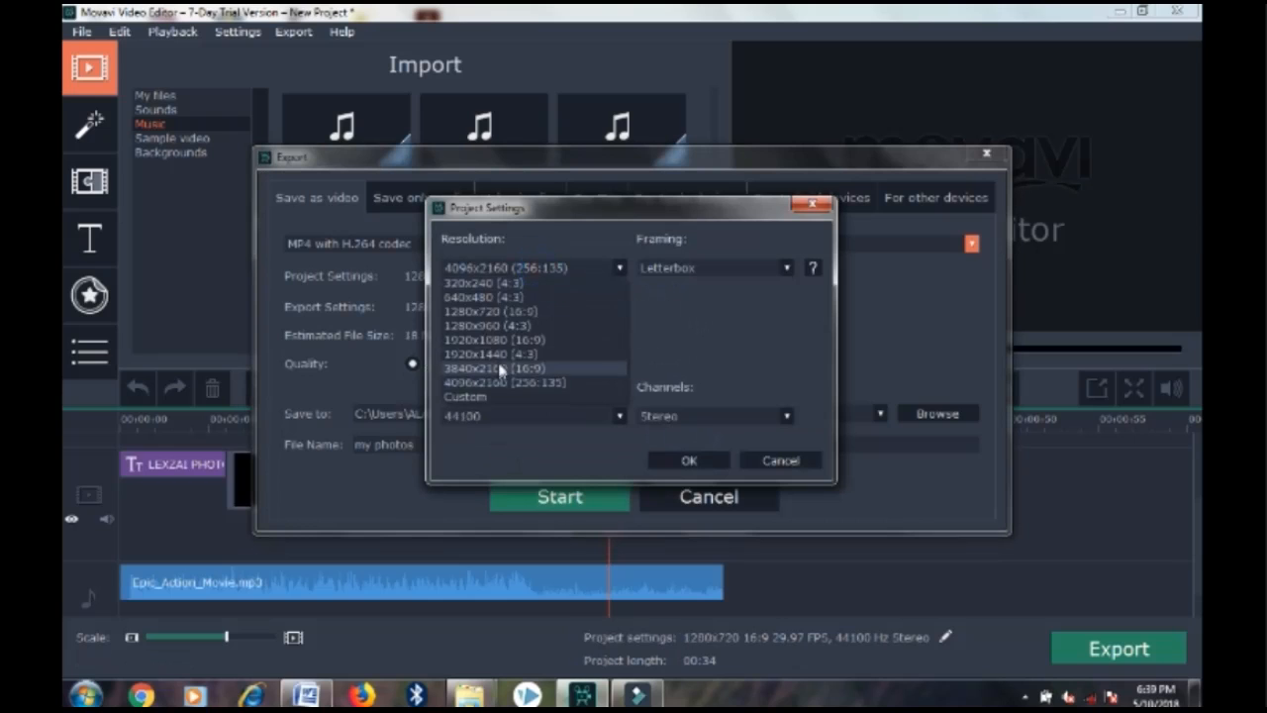
left_click(499, 312)
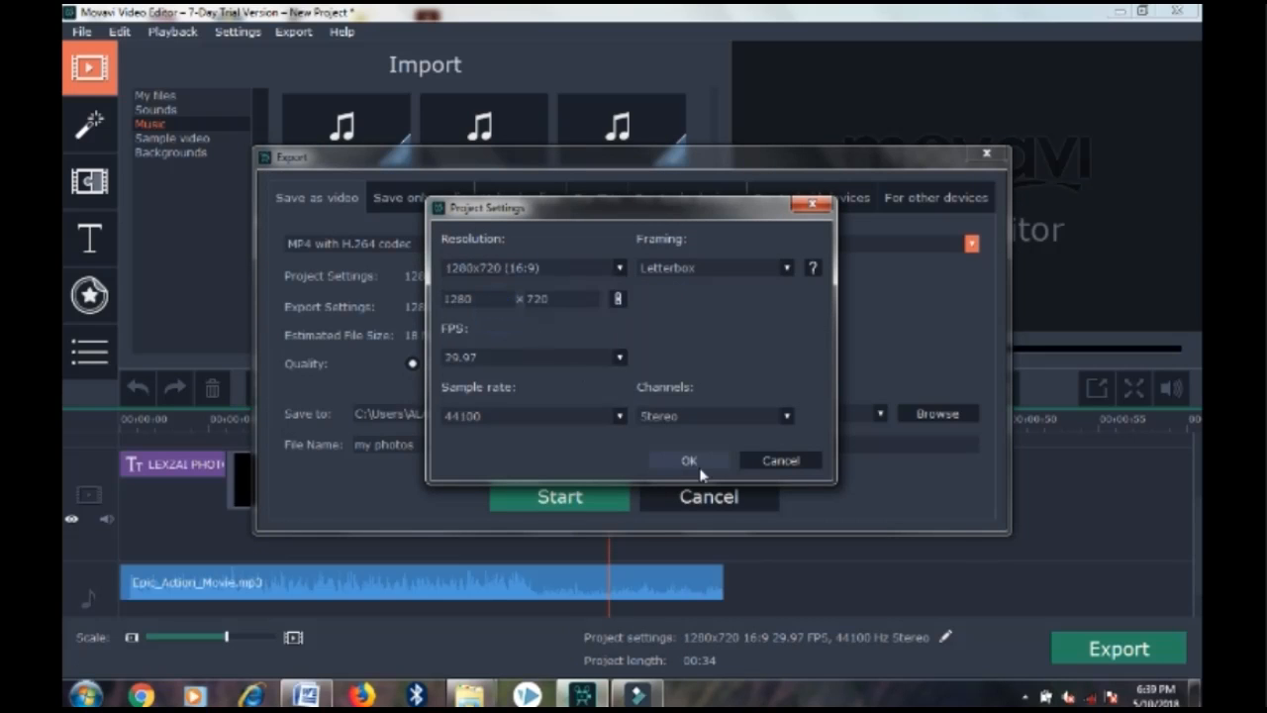
left_click(689, 462)
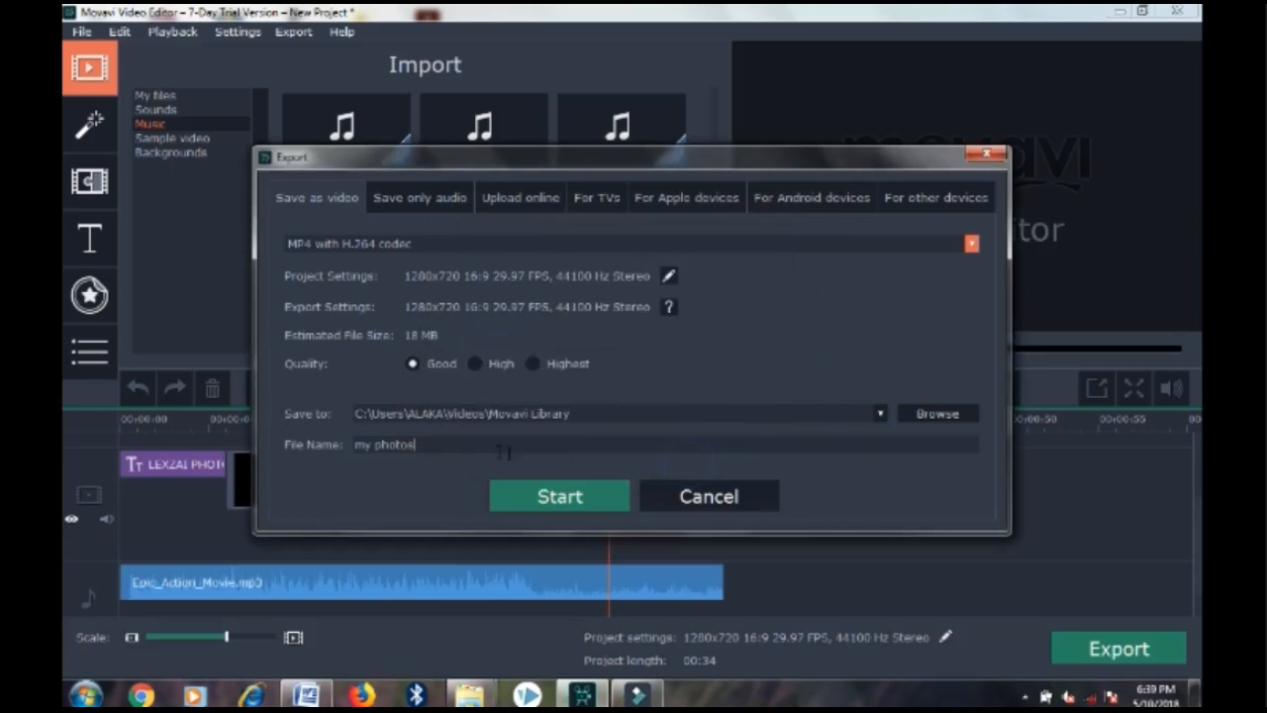
Begin the MP4 export, stop it mid-save, and cancel the Export dialog to return to the 00:34 timeline
left_click(592, 500)
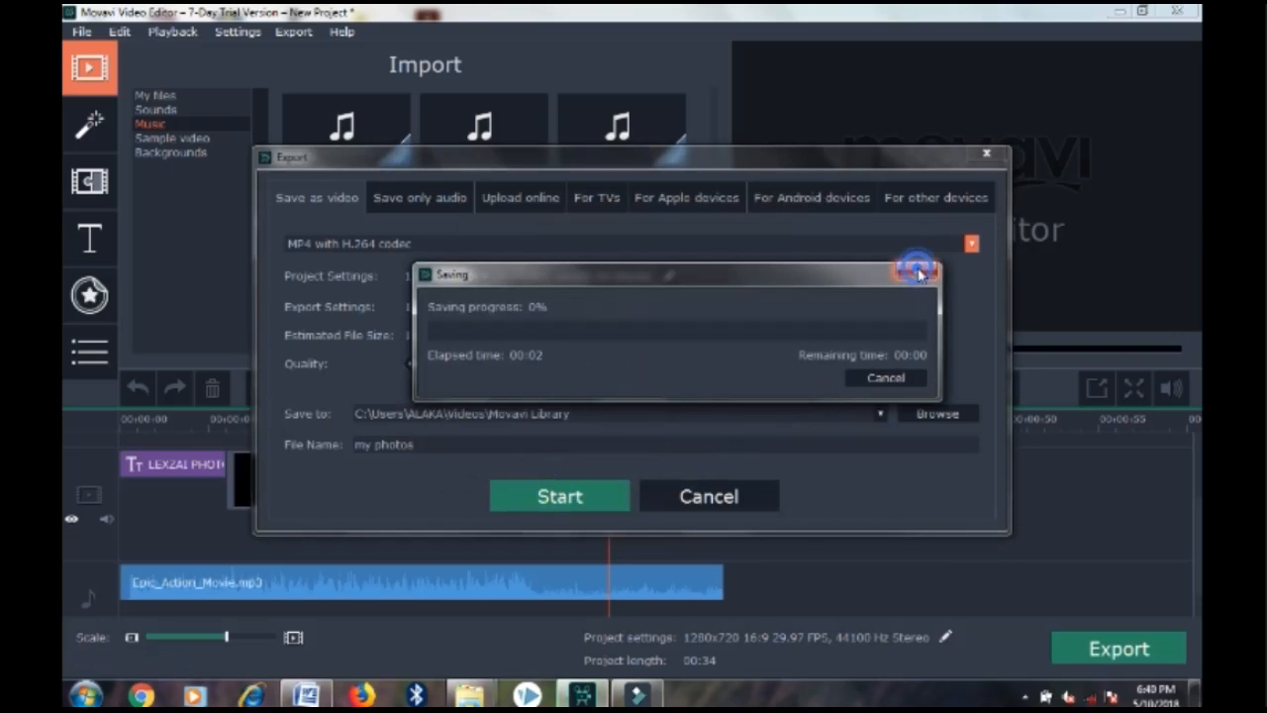
left_click(915, 273)
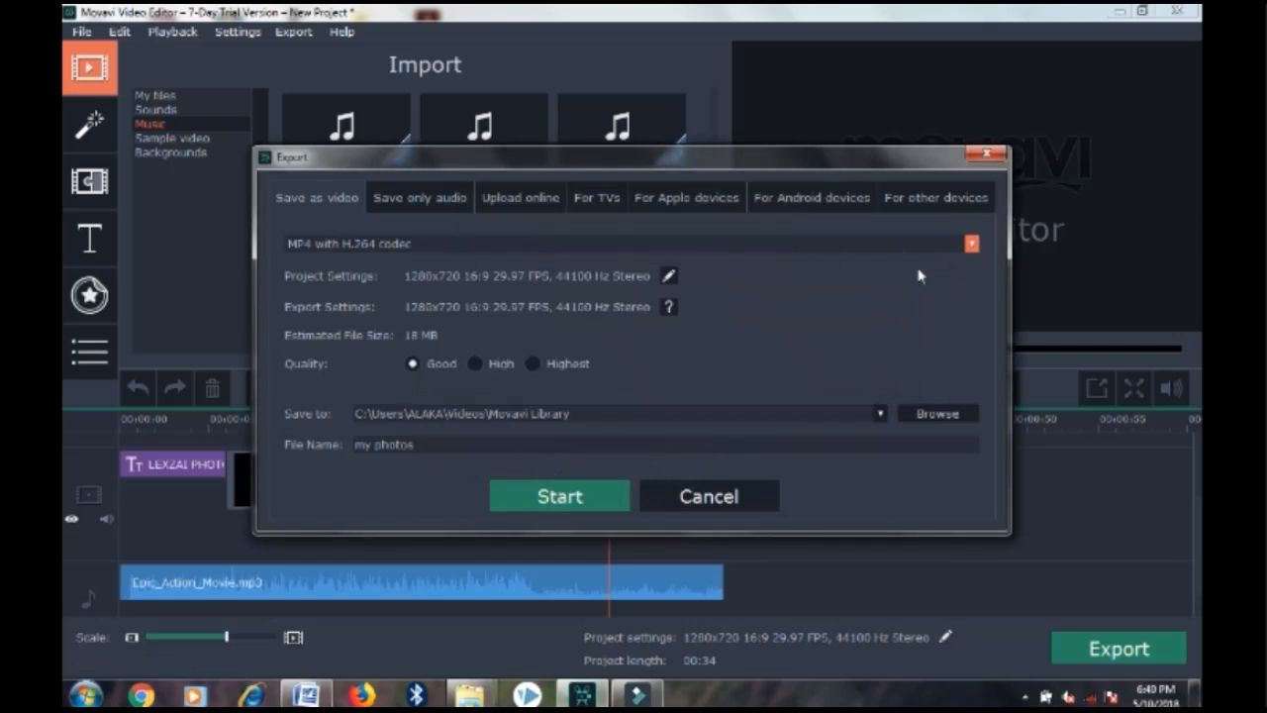
left_click(707, 507)
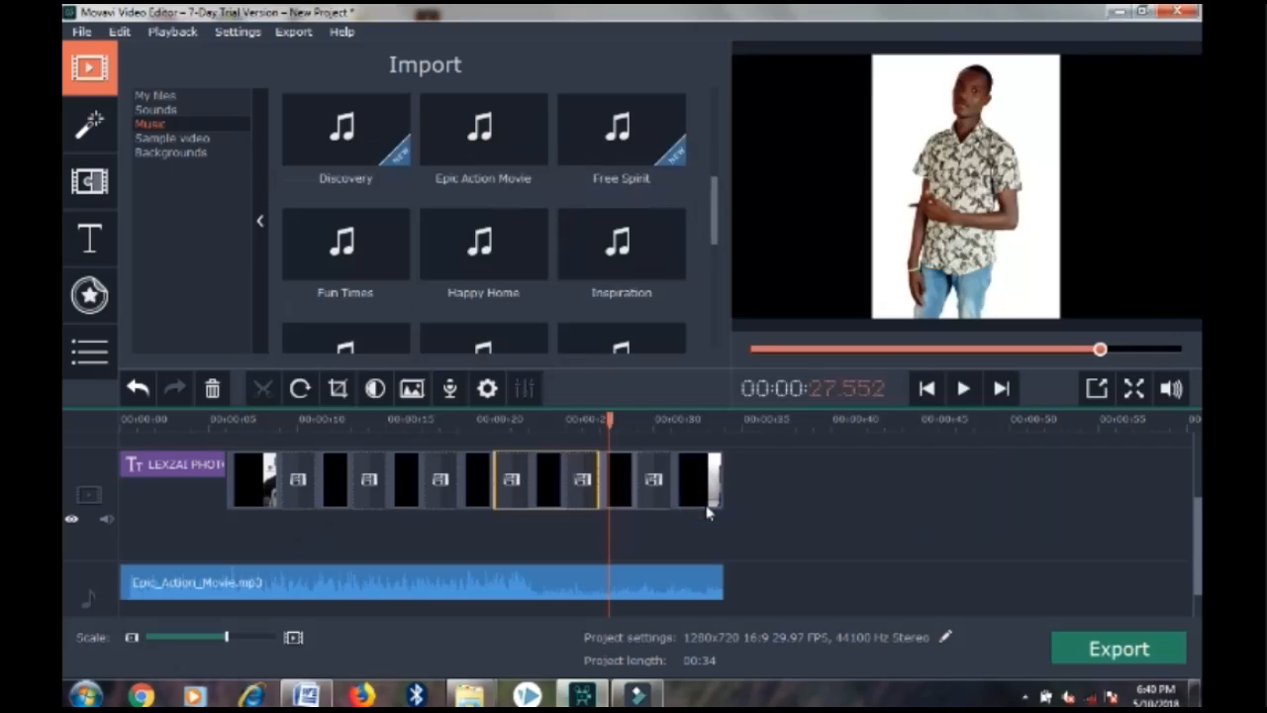